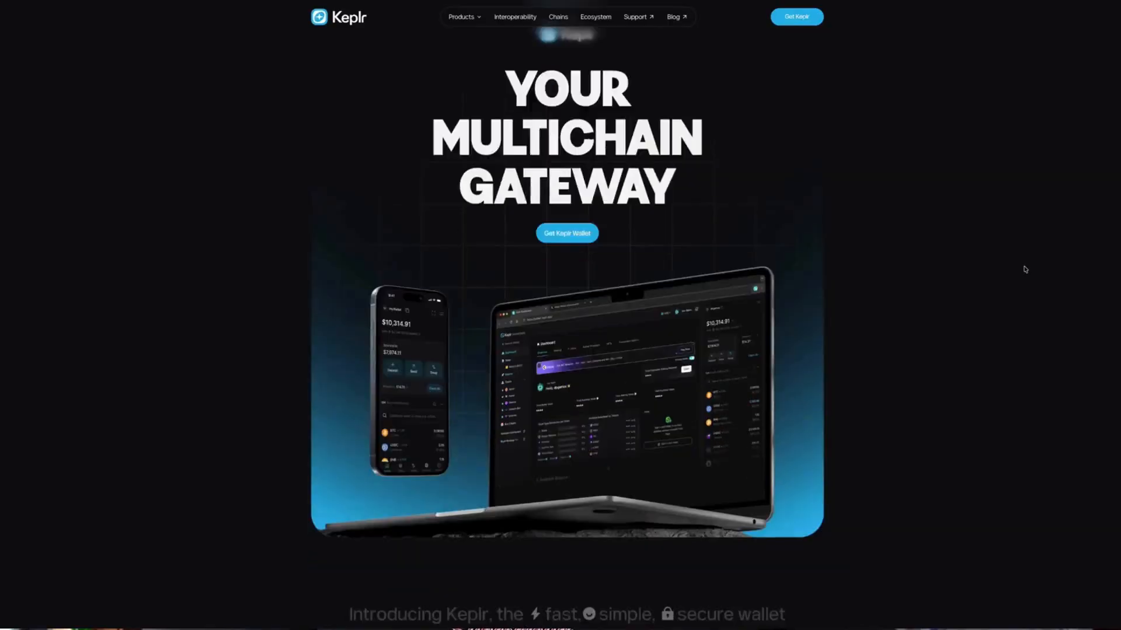
pyautogui.scroll(-10, 1025, 269)
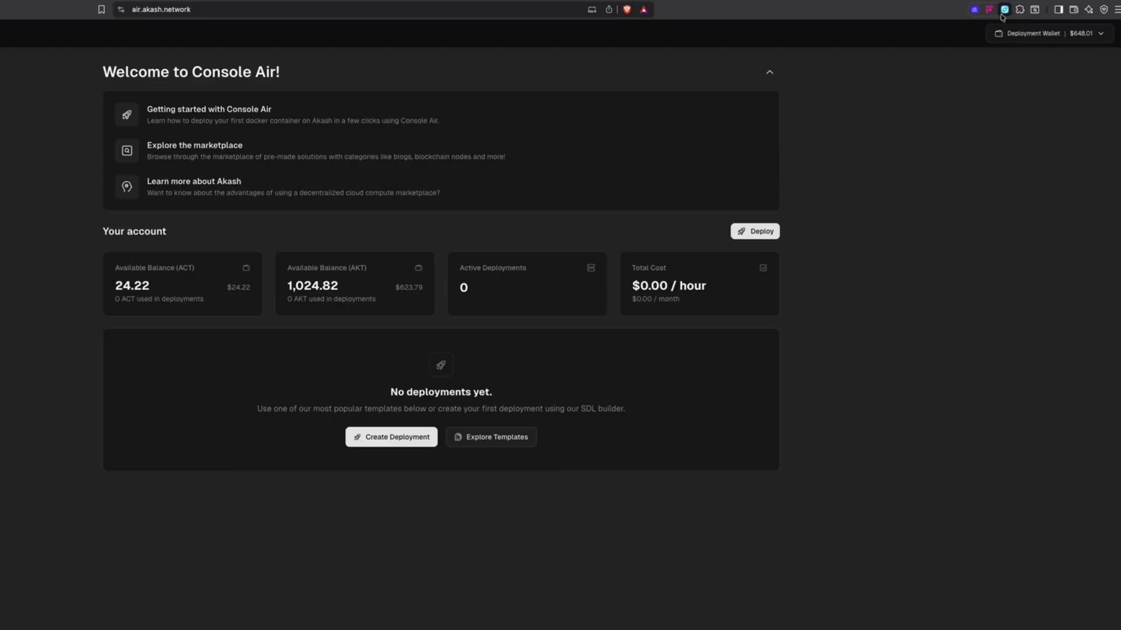
pyautogui.click(1003, 11)
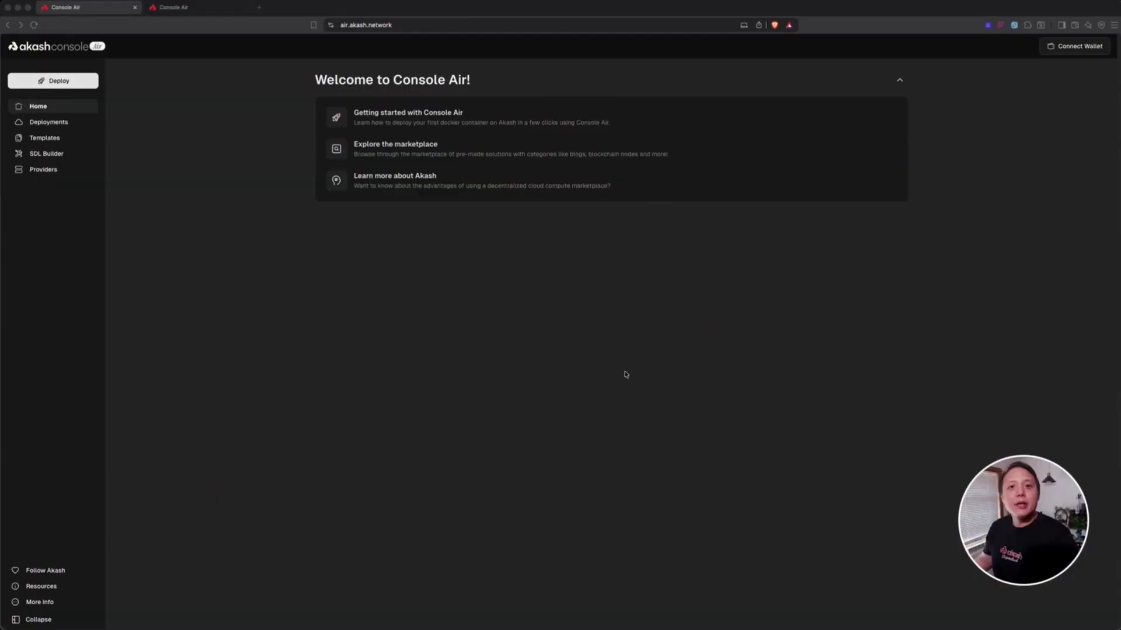
# Connect the Keplr browser extension wallet to Console Air.
pyautogui.click(410, 25)
pyautogui.click(435, 272)
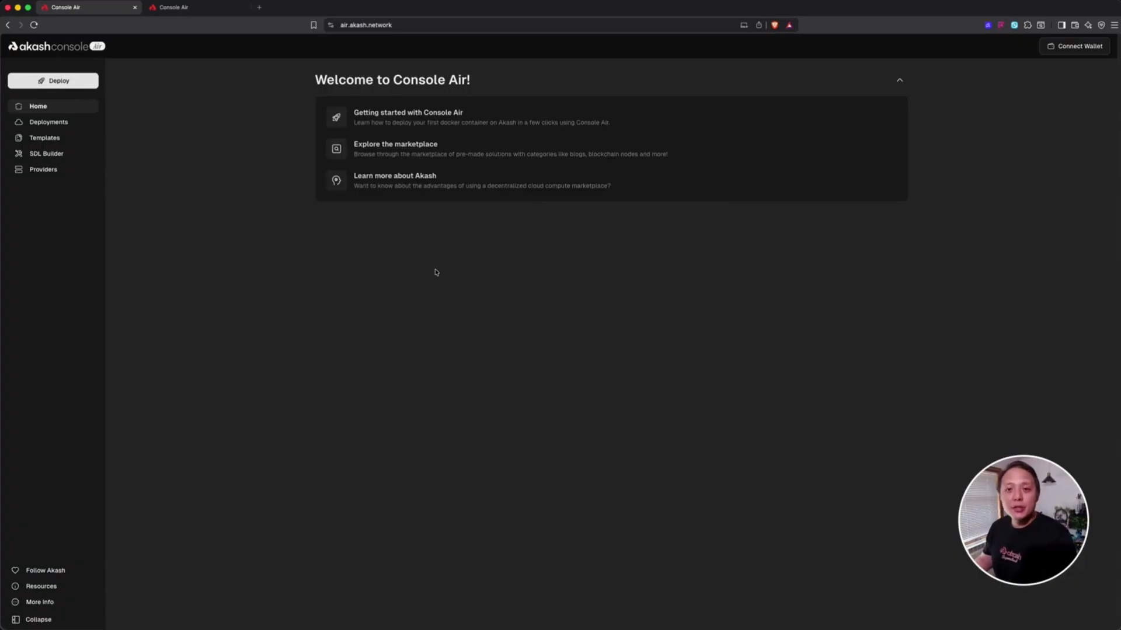
pyautogui.click(1058, 49)
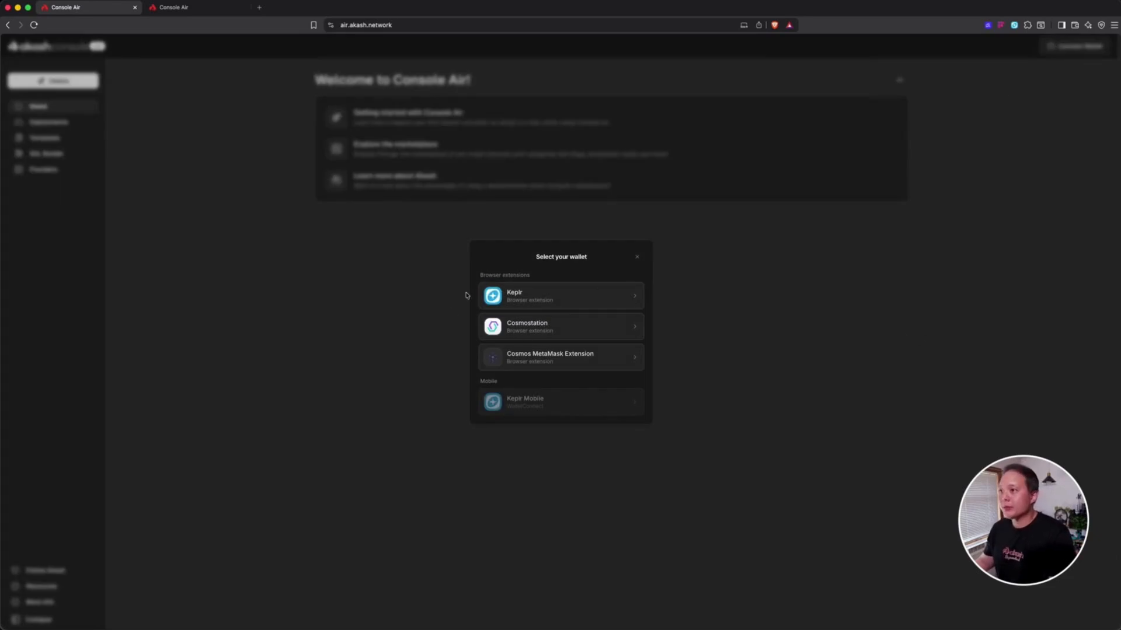
pyautogui.click(553, 300)
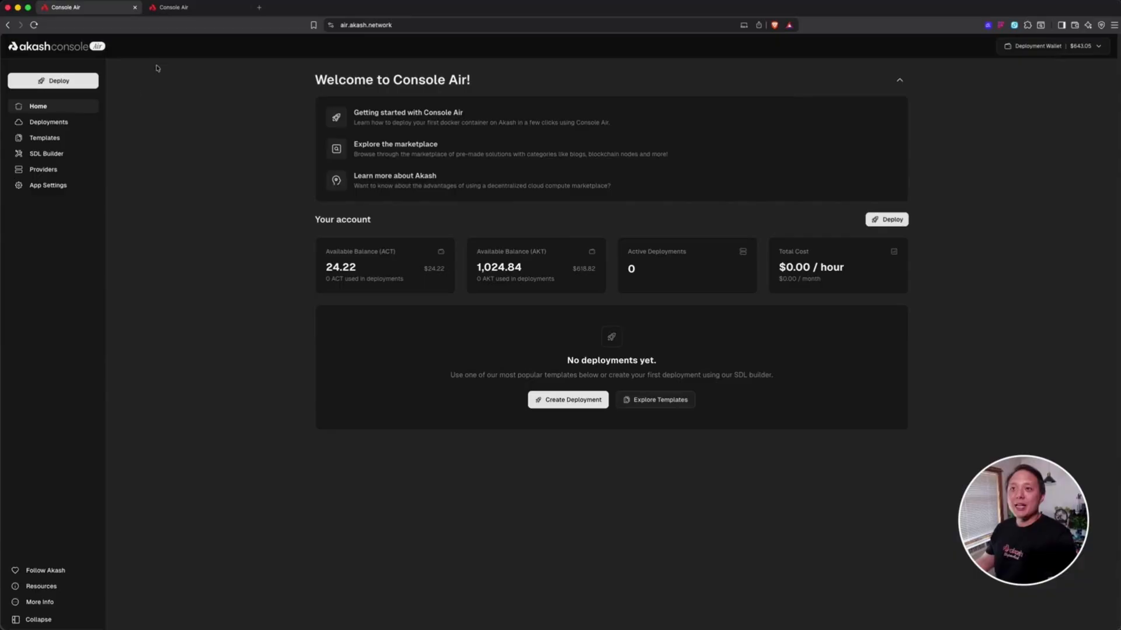
# Start a new custom container deployment and examine its configuration as YAML.
pyautogui.click(36, 123)
pyautogui.click(600, 199)
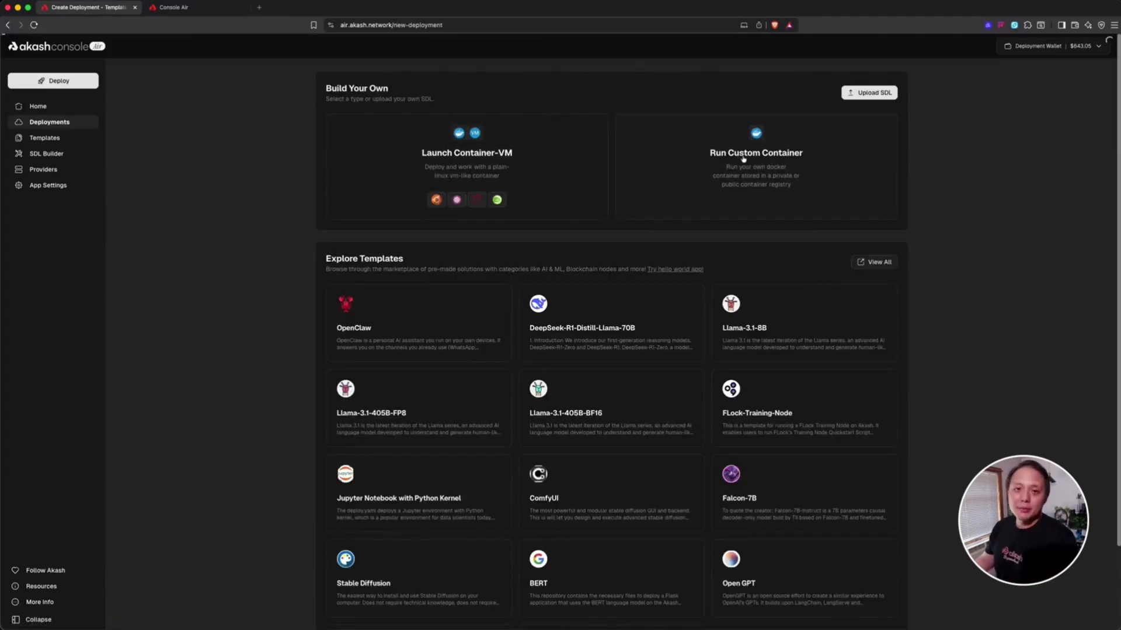
pyautogui.click(743, 156)
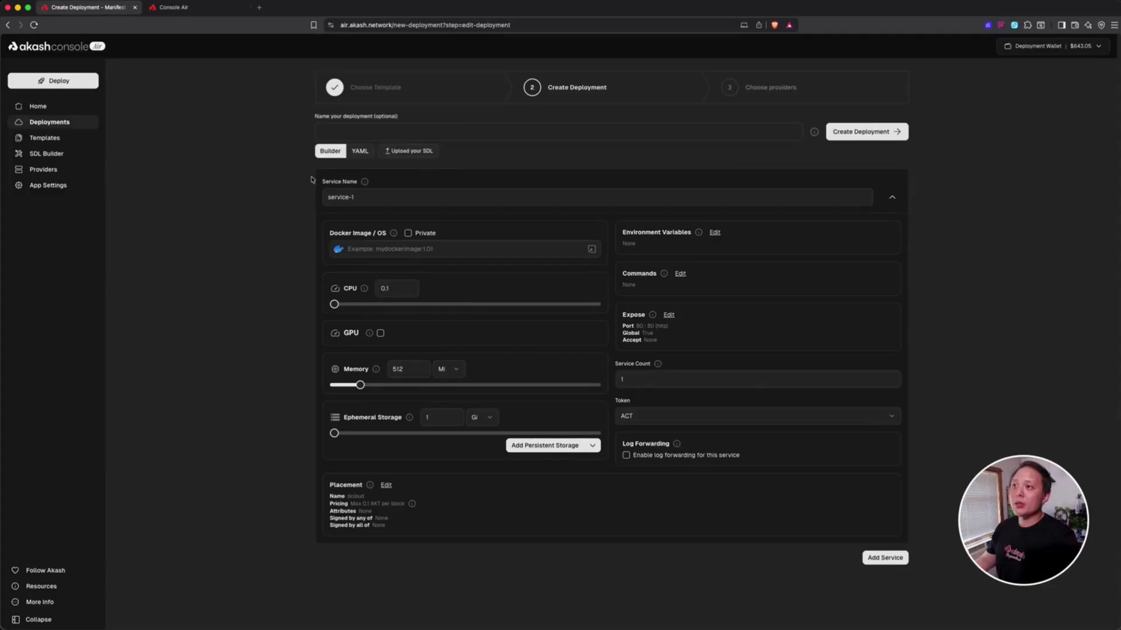
pyautogui.click(359, 152)
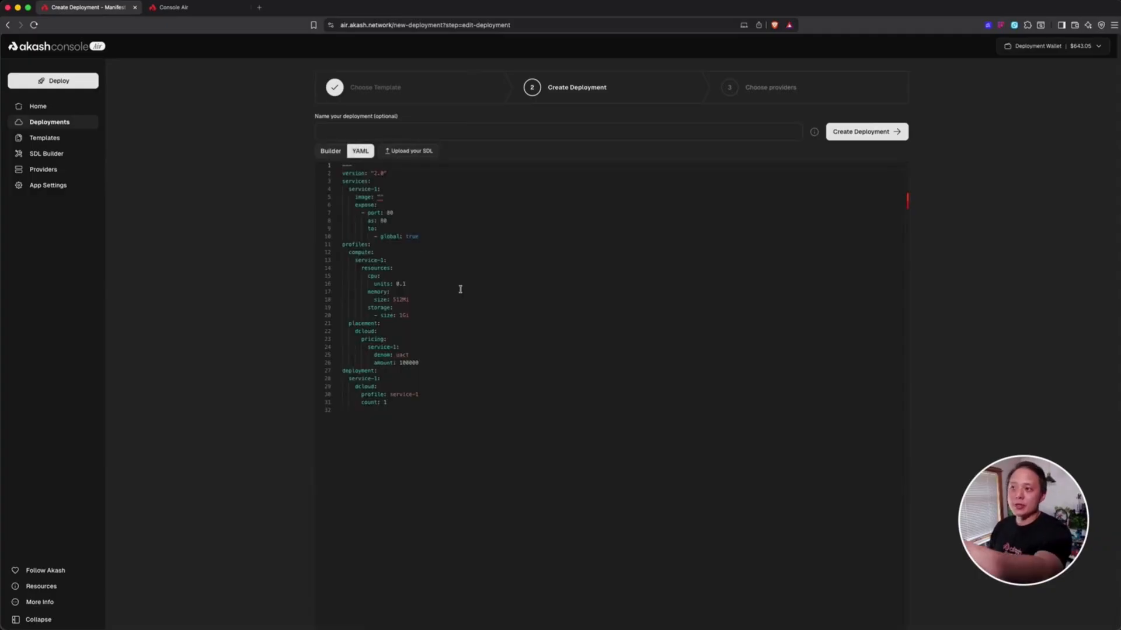
pyautogui.moveTo(477, 373); pyautogui.dragTo(409, 200)
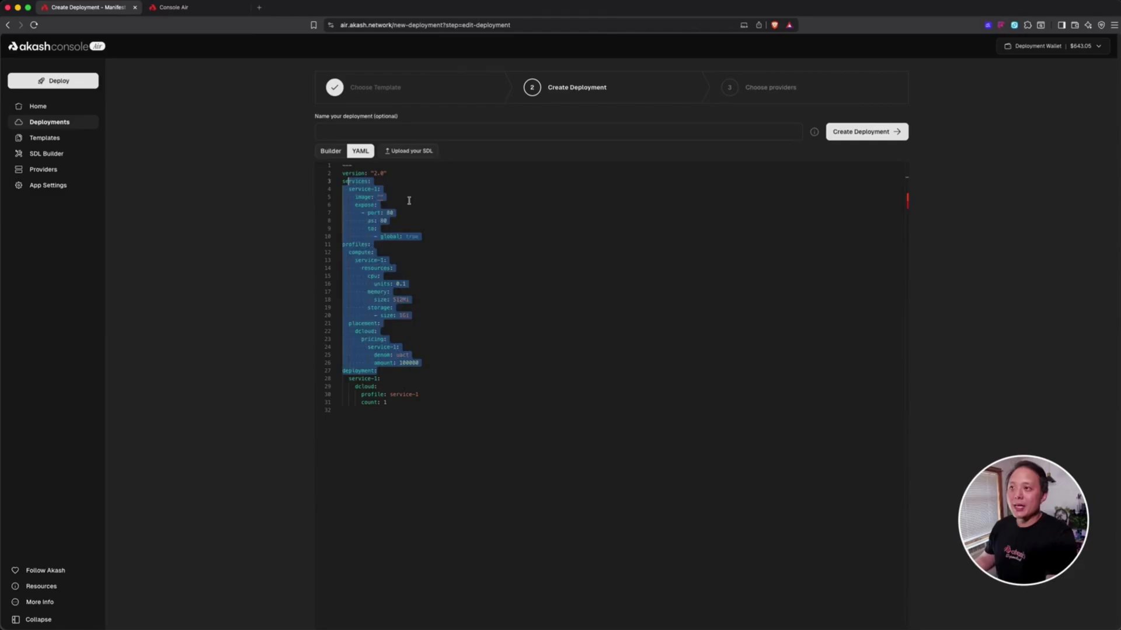
pyautogui.click(408, 201)
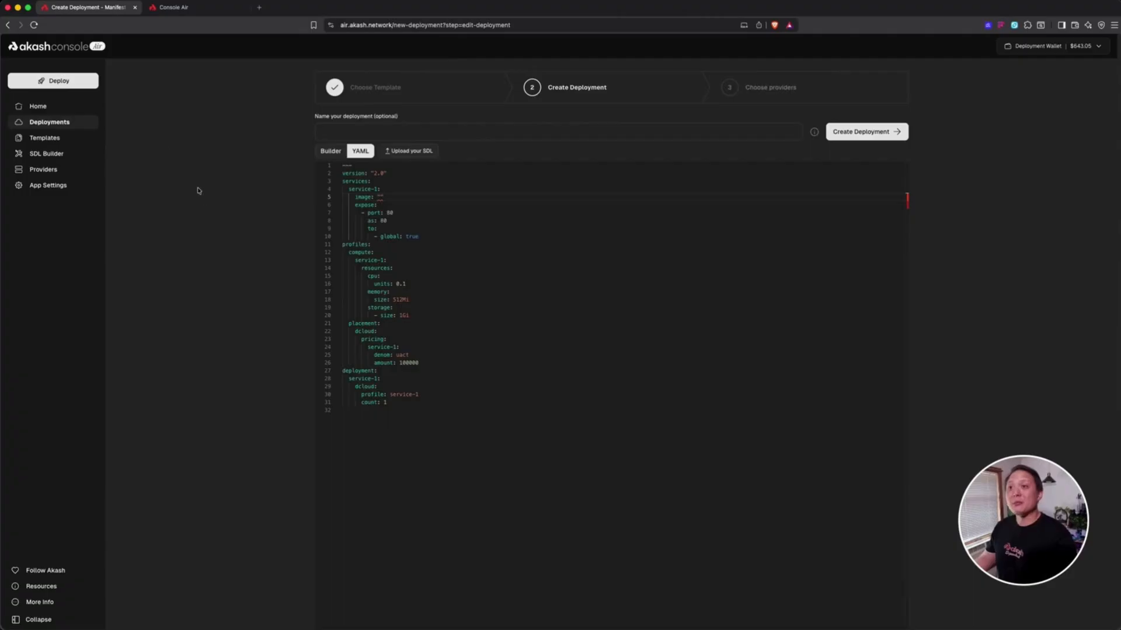
# Search the template gallery for "tetris" and start a deployment from the Tetris template.
pyautogui.click(57, 138)
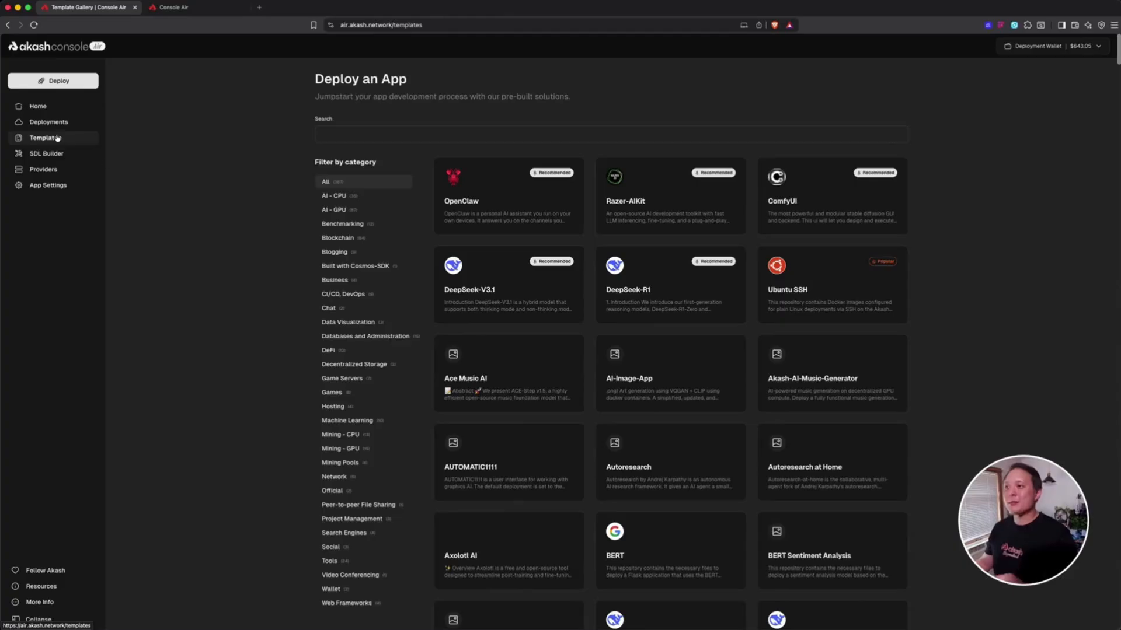
pyautogui.click(424, 138)
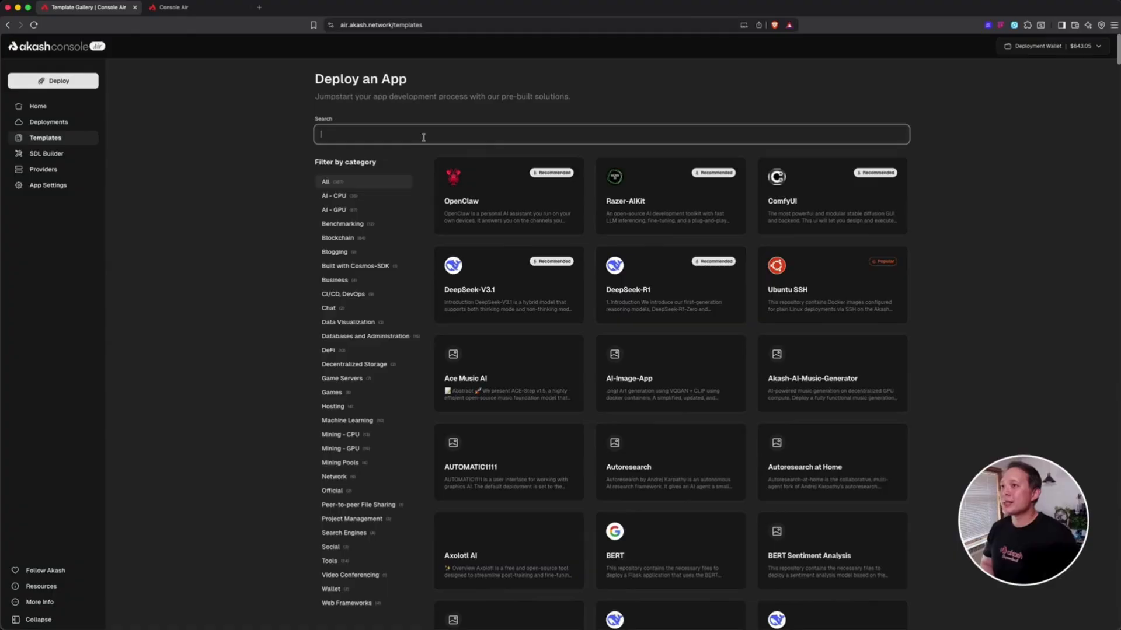
pyautogui.write('tetris')
pyautogui.click(493, 347)
pyautogui.click(467, 245)
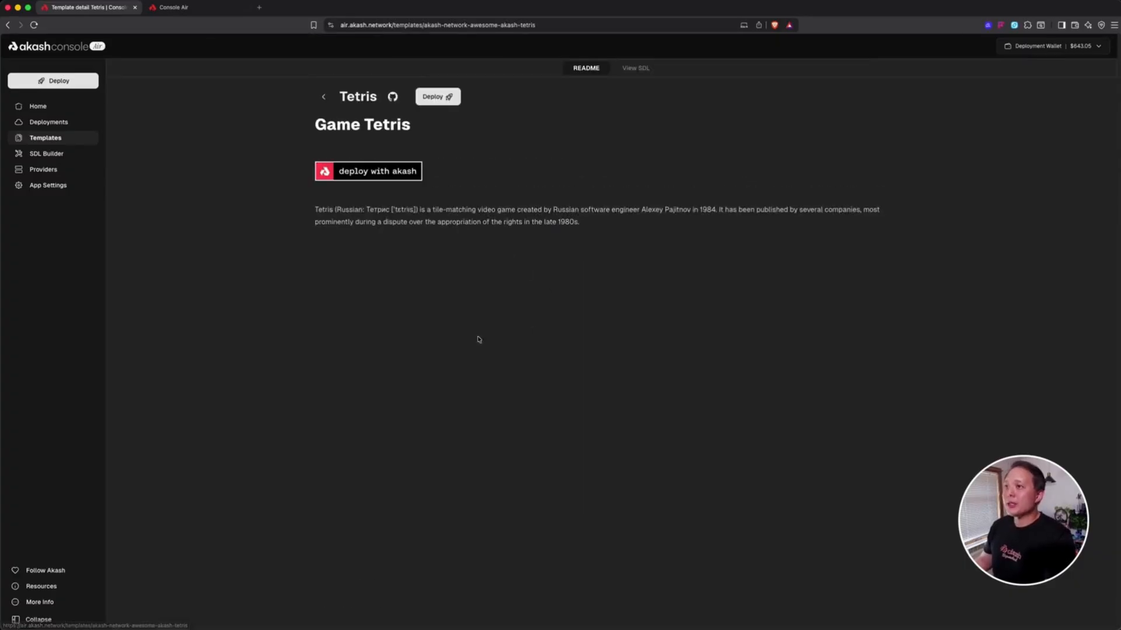
pyautogui.click(434, 98)
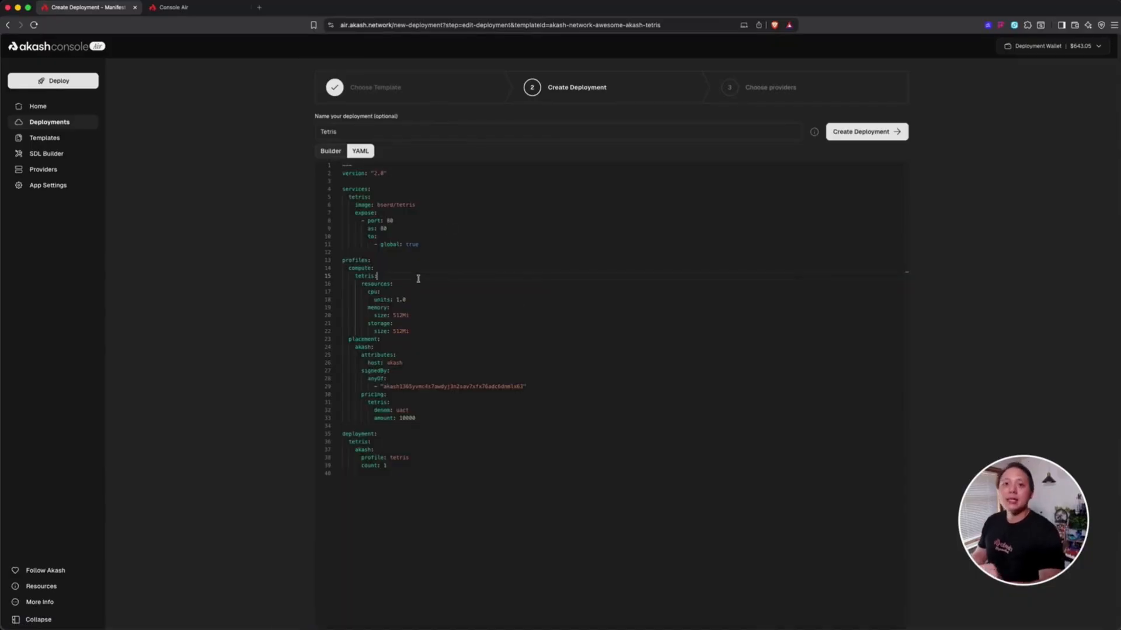
# Review the memory and storage settings in the Tetris YAML and request creation of the deployment.
pyautogui.click(432, 331)
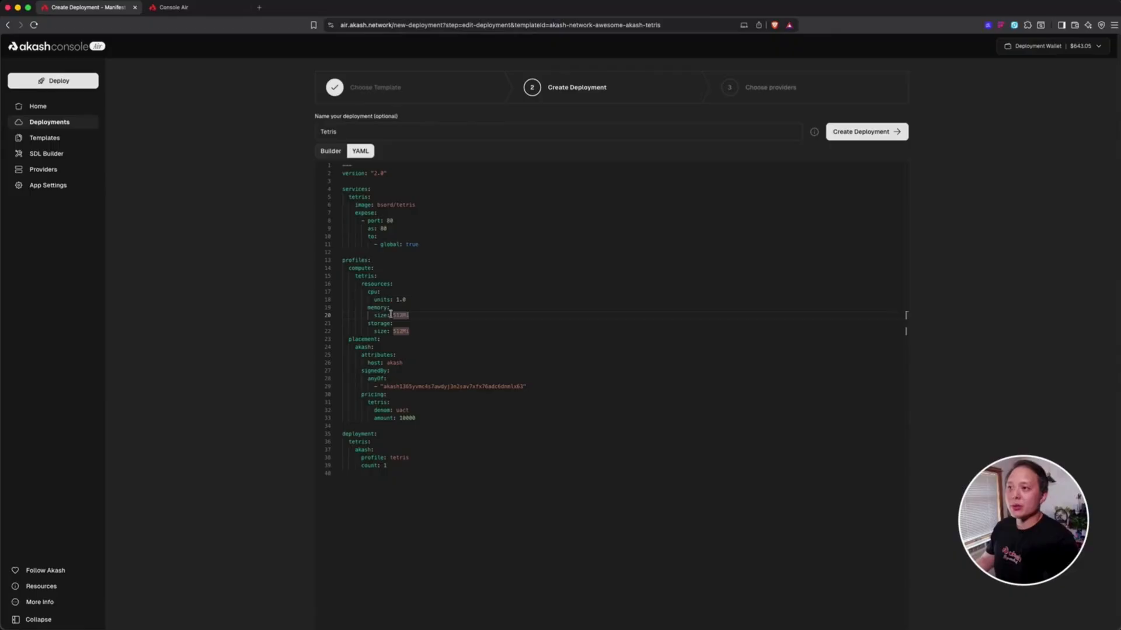
pyautogui.click(381, 330)
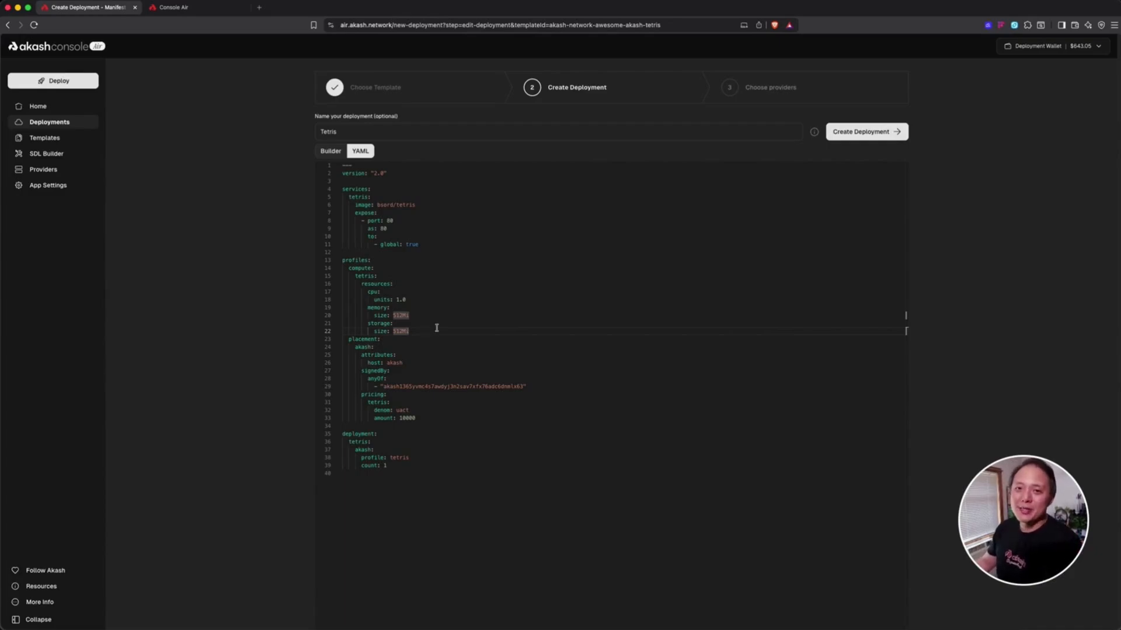
pyautogui.click(552, 284)
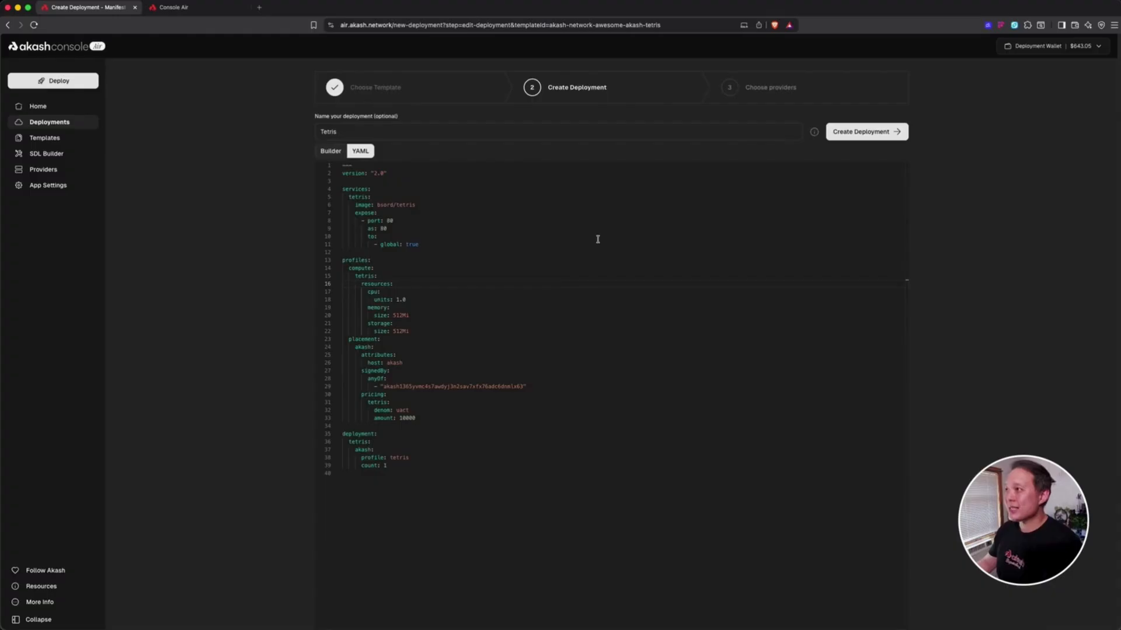
pyautogui.click(869, 133)
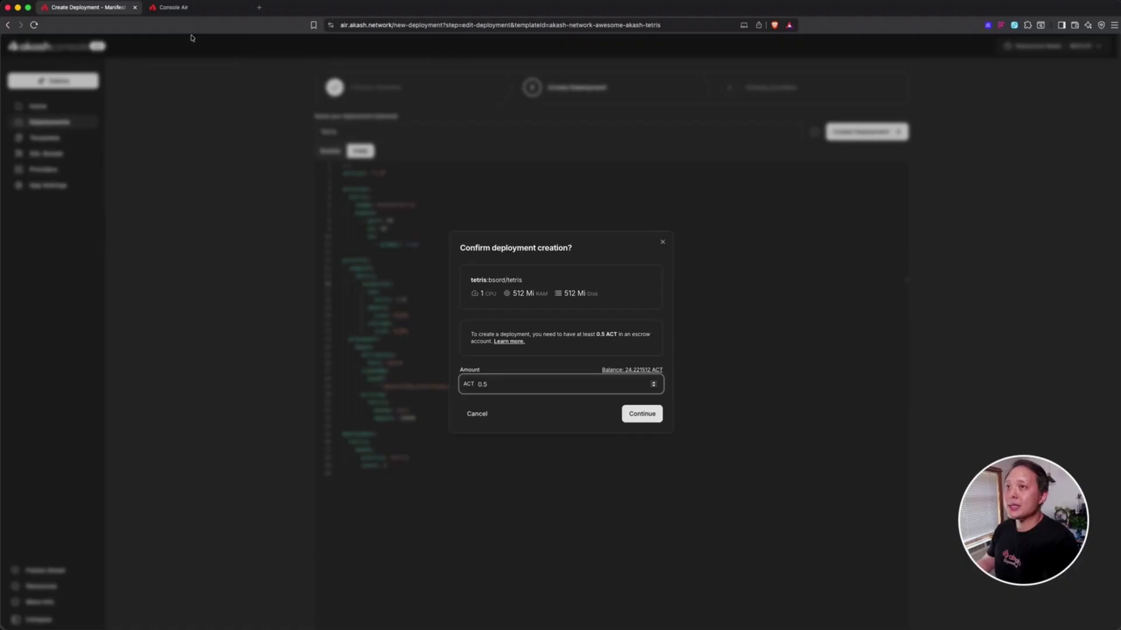
# Switch to the Mint & Burn page and try the $25, $50 and $100 presets for minting ACT from AKT.
pyautogui.click(172, 8)
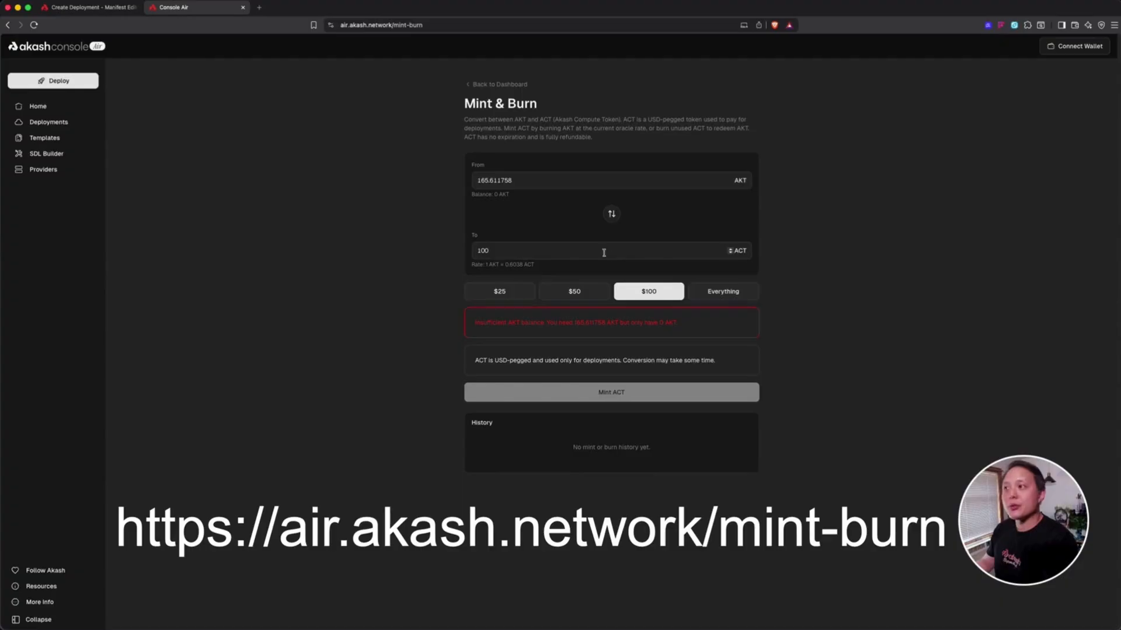
pyautogui.click(574, 291)
pyautogui.click(645, 292)
pyautogui.click(500, 291)
pyautogui.click(555, 292)
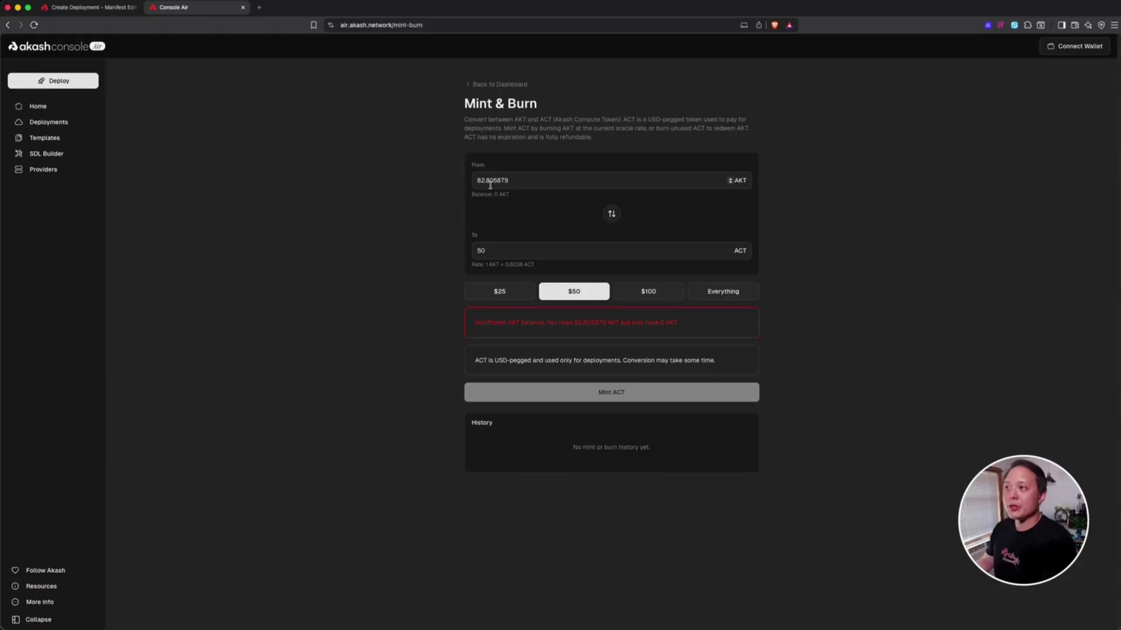
pyautogui.doubleClick(492, 177)
pyautogui.click(437, 297)
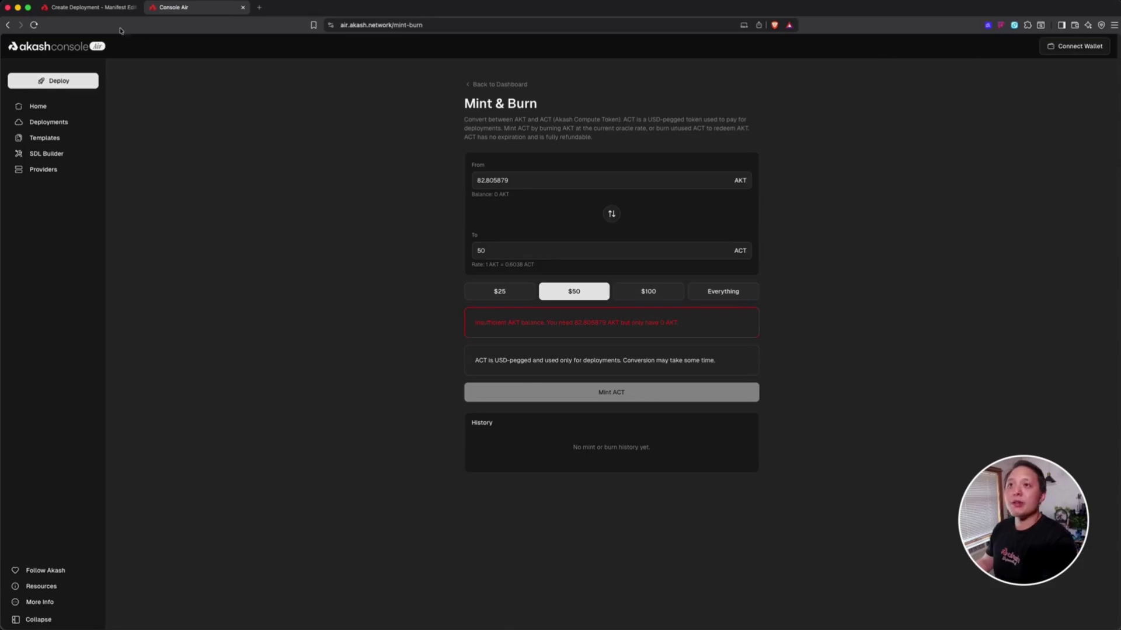
# Reload the Mint & Burn page and reverse the conversion direction to burn ACT for AKT.
pyautogui.click(33, 25)
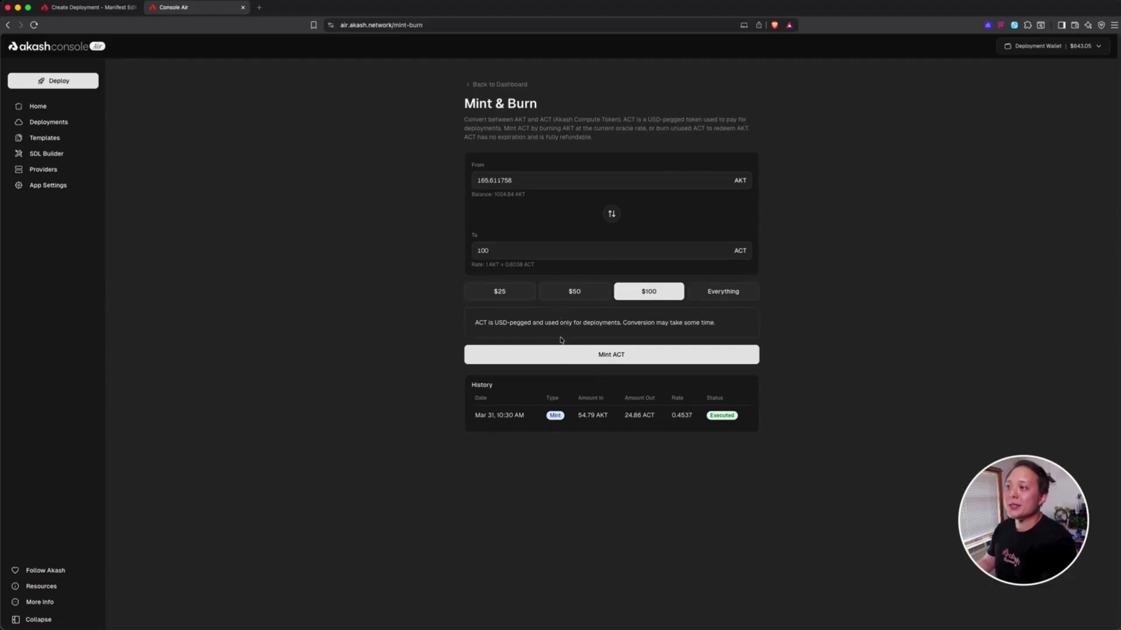
pyautogui.click(612, 214)
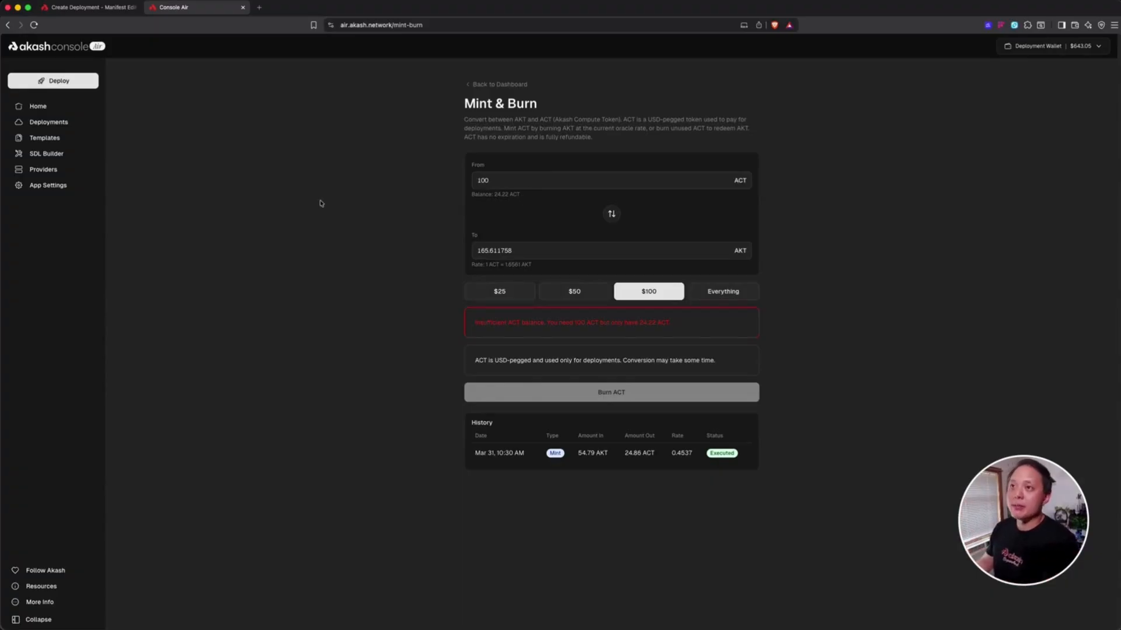
# Return to the Tetris deployment, confirm its creation with a 0.5 ACT deposit and approve the transaction in Keplr.
pyautogui.click(110, 9)
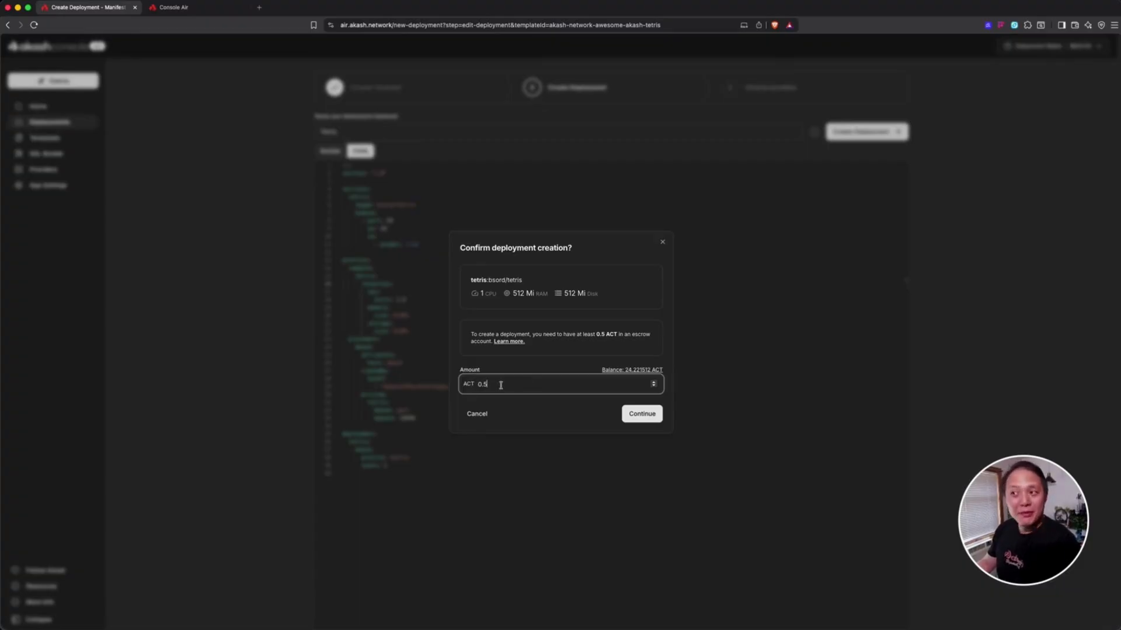
pyautogui.click(642, 414)
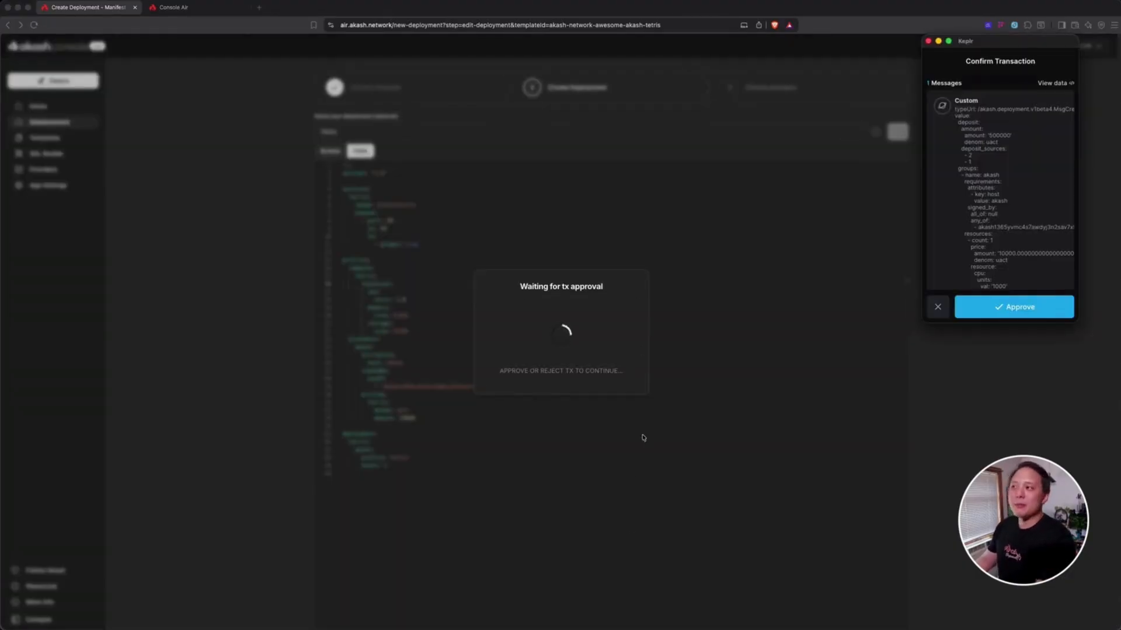
pyautogui.click(1010, 308)
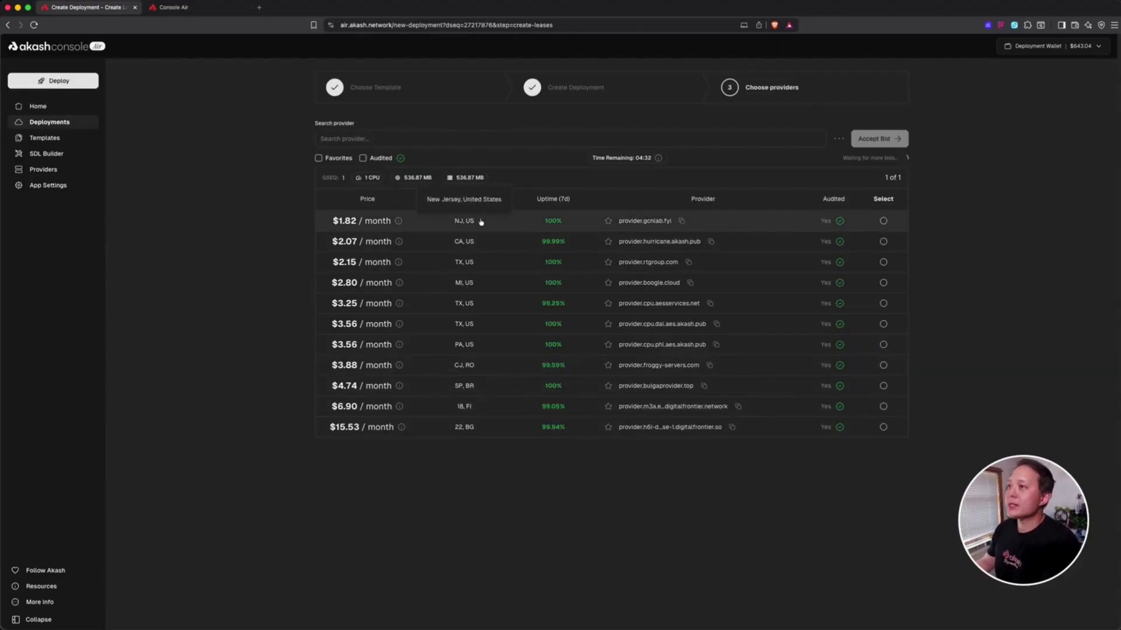
# Accept the $1.82 per month bid from provider.gcnlab.fyi and approve the lease transaction in Keplr.
pyautogui.click(452, 220)
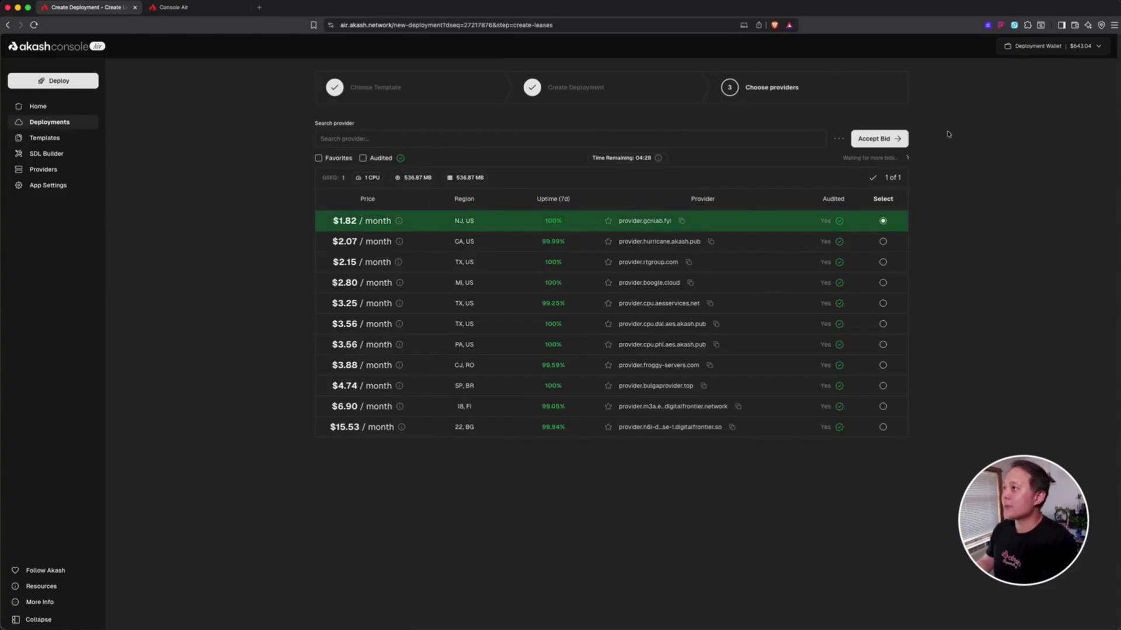
pyautogui.click(874, 138)
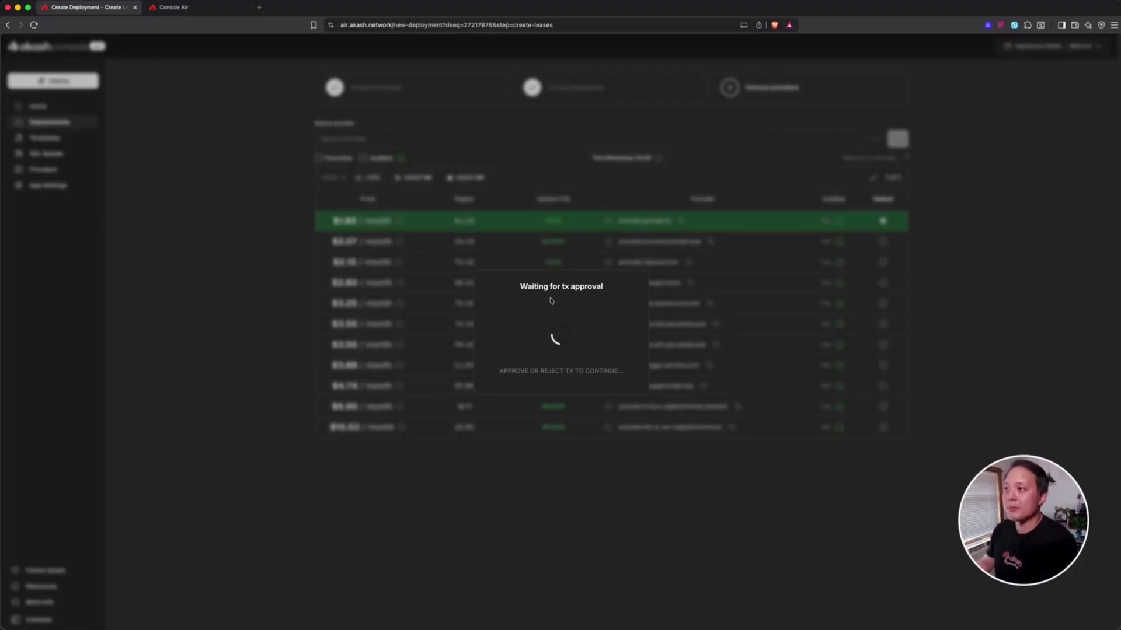
pyautogui.click(1027, 307)
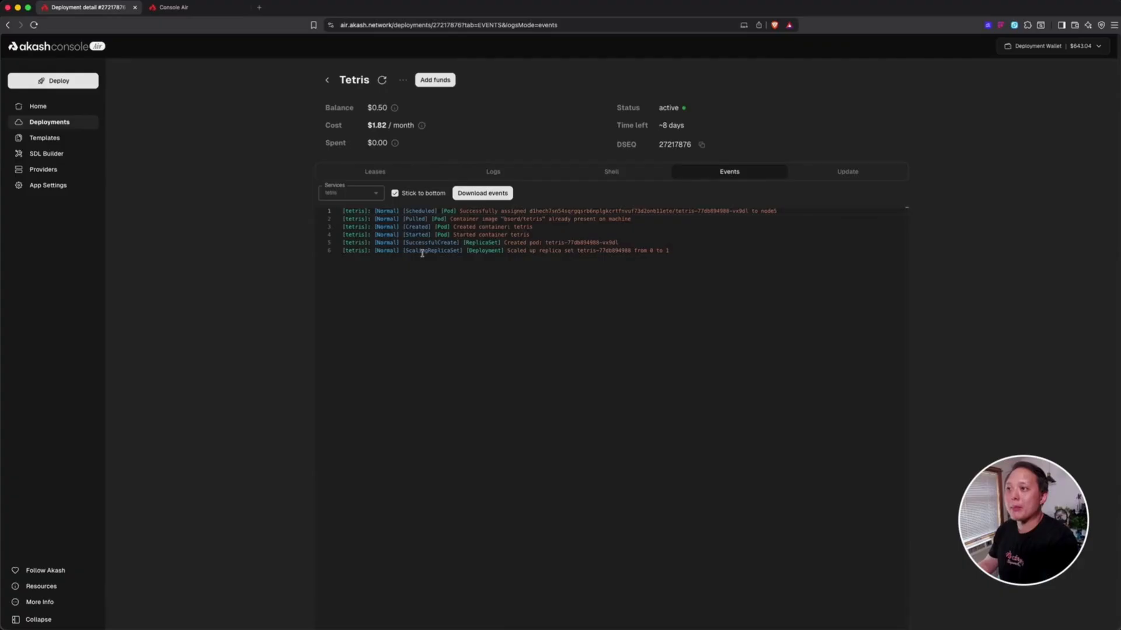
# Examine the Tetris deployment's logs, shell and lease details.
pyautogui.click(482, 174)
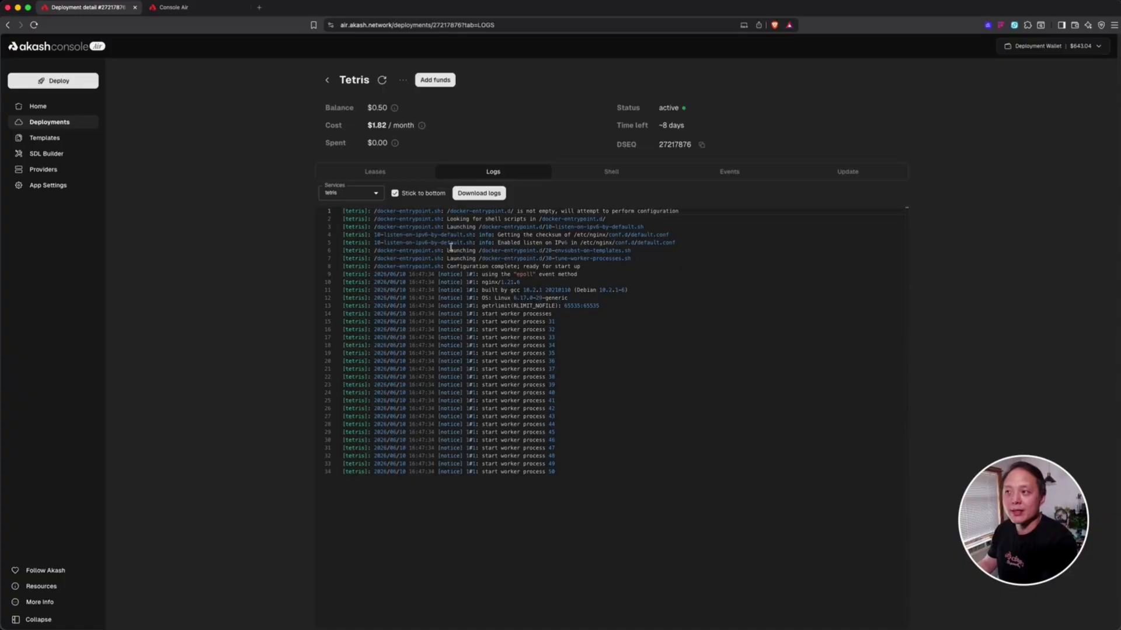
pyautogui.click(612, 176)
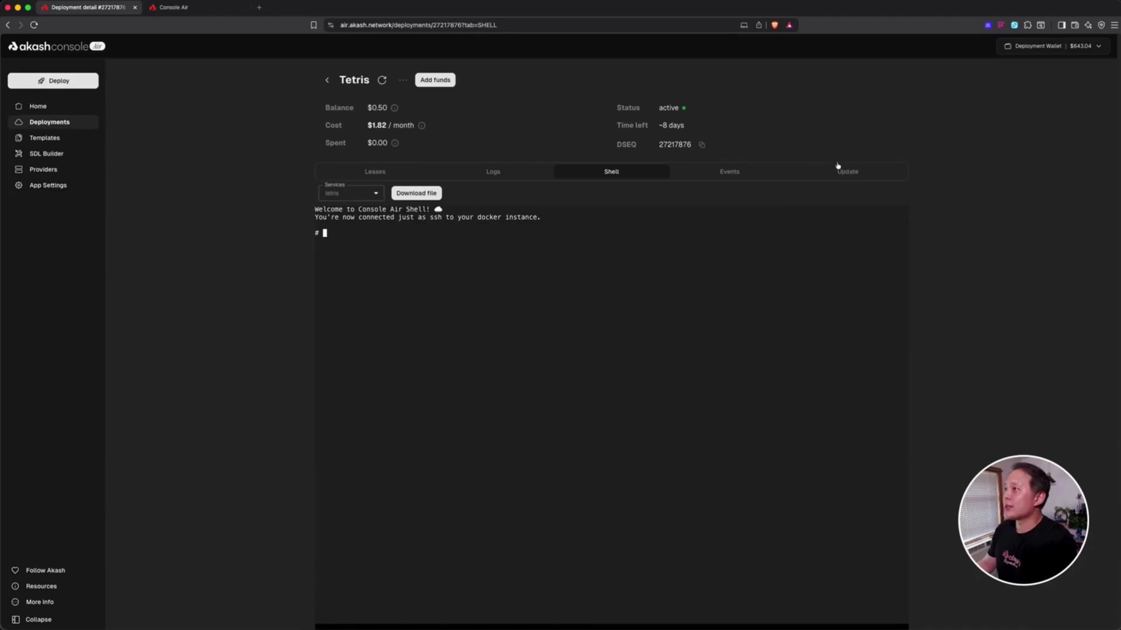
pyautogui.click(404, 173)
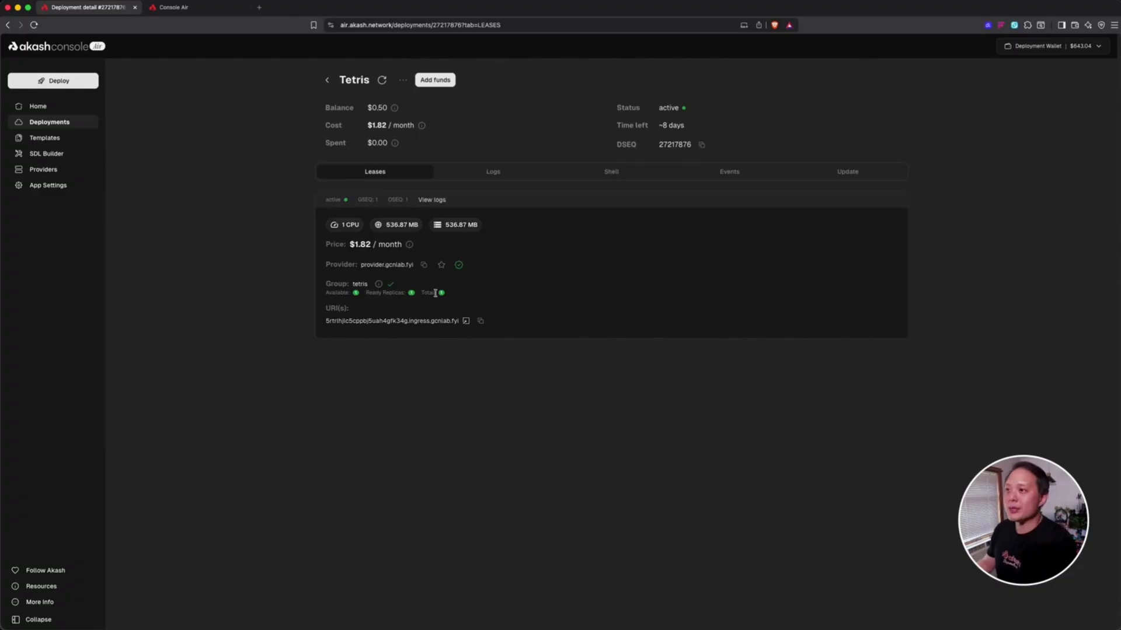
# Open the deployed Tetris app from its lease URI, start a game, and shift and rotate the falling piece.
pyautogui.click(366, 321)
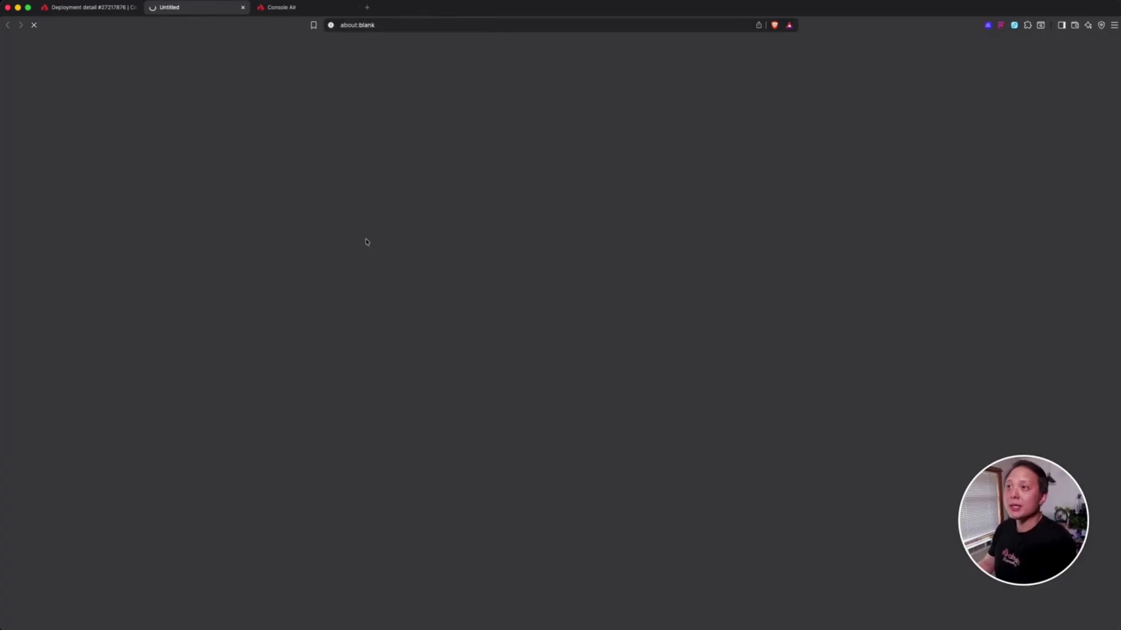
pyautogui.press('space')
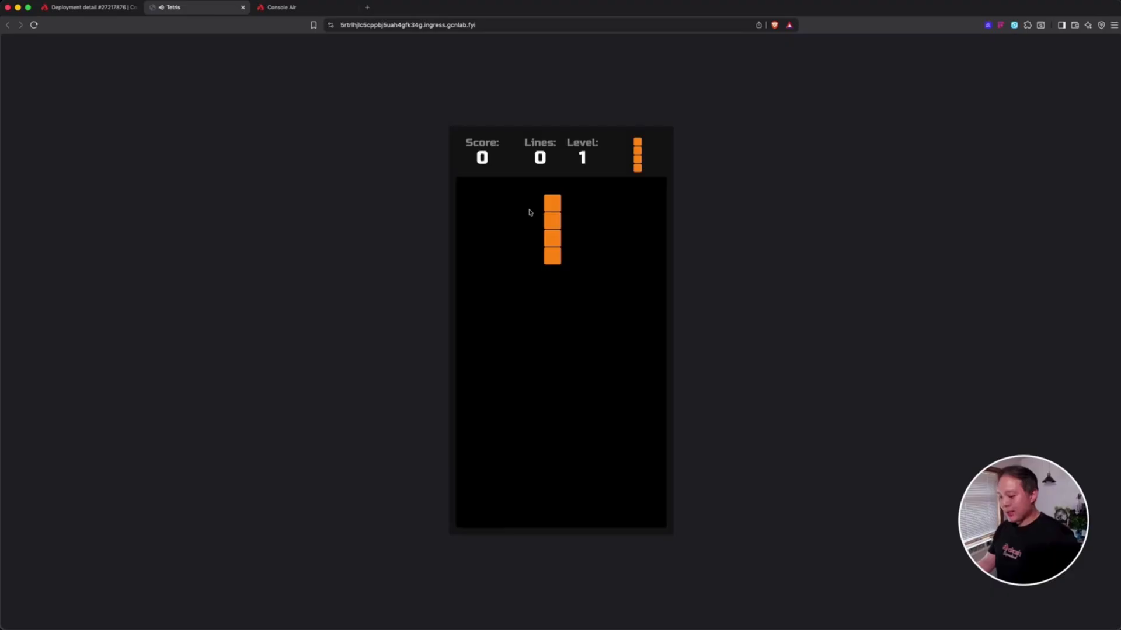
pyautogui.press('Right')
pyautogui.press('Up')
pyautogui.press('Up')
pyautogui.press('Up')
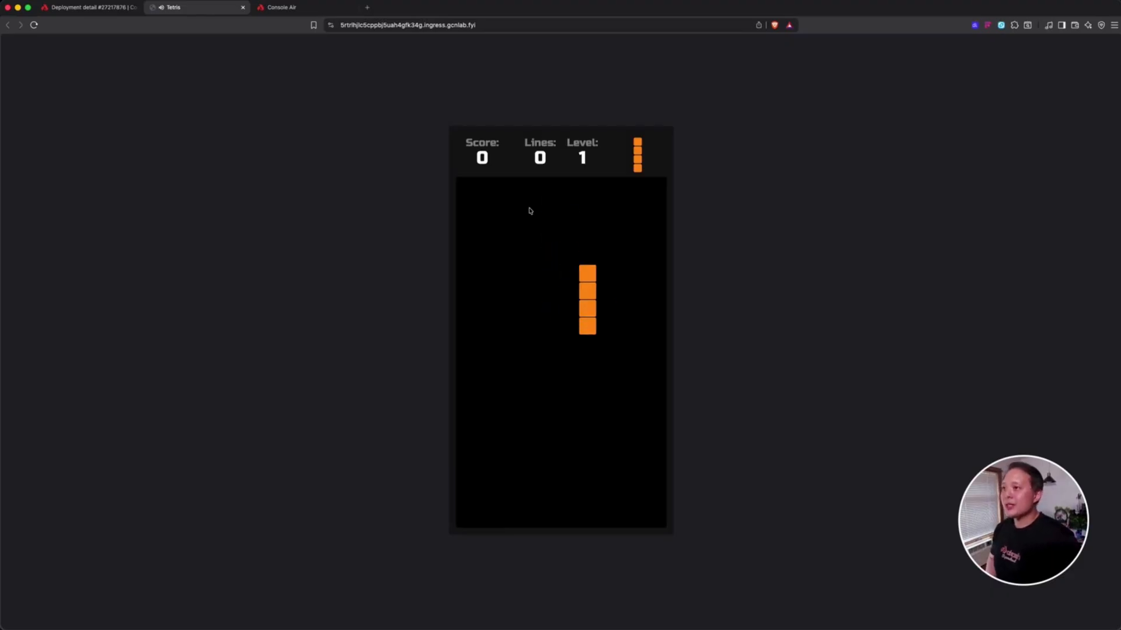
# Pause the Tetris game and return to the deployment's details in Console Air to open its update configuration.
pyautogui.press('p')
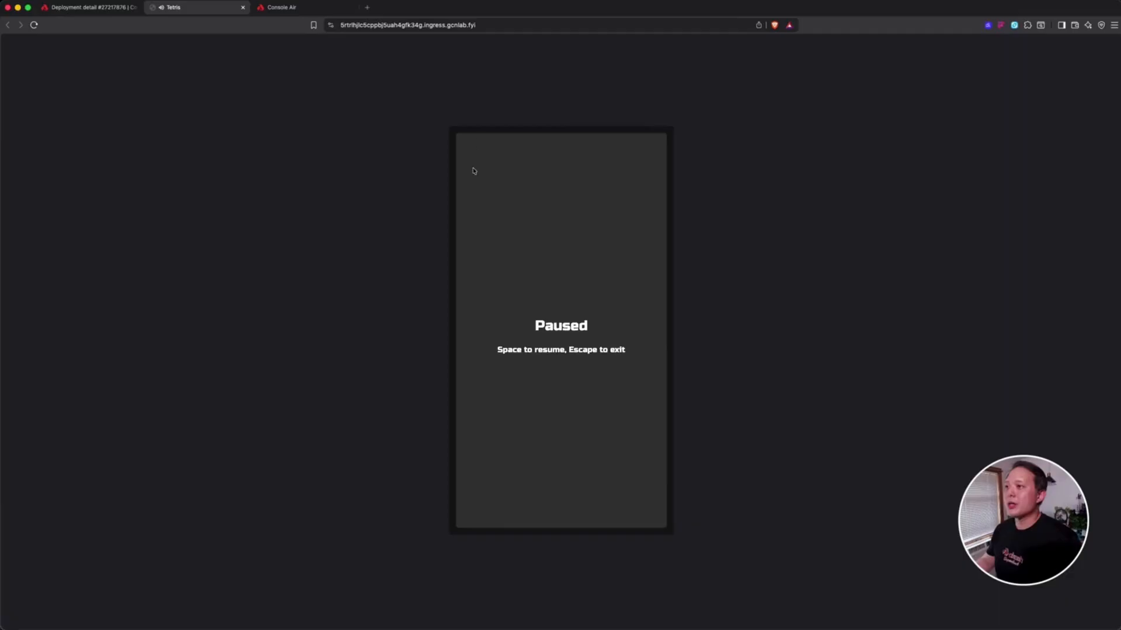
pyautogui.click(103, 13)
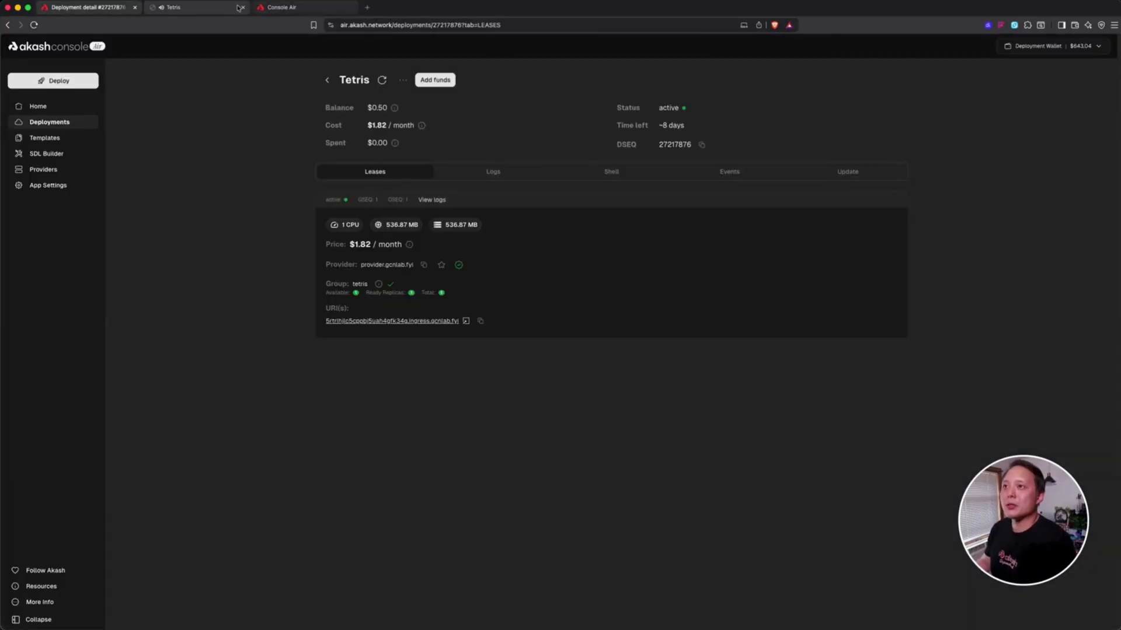
pyautogui.click(892, 176)
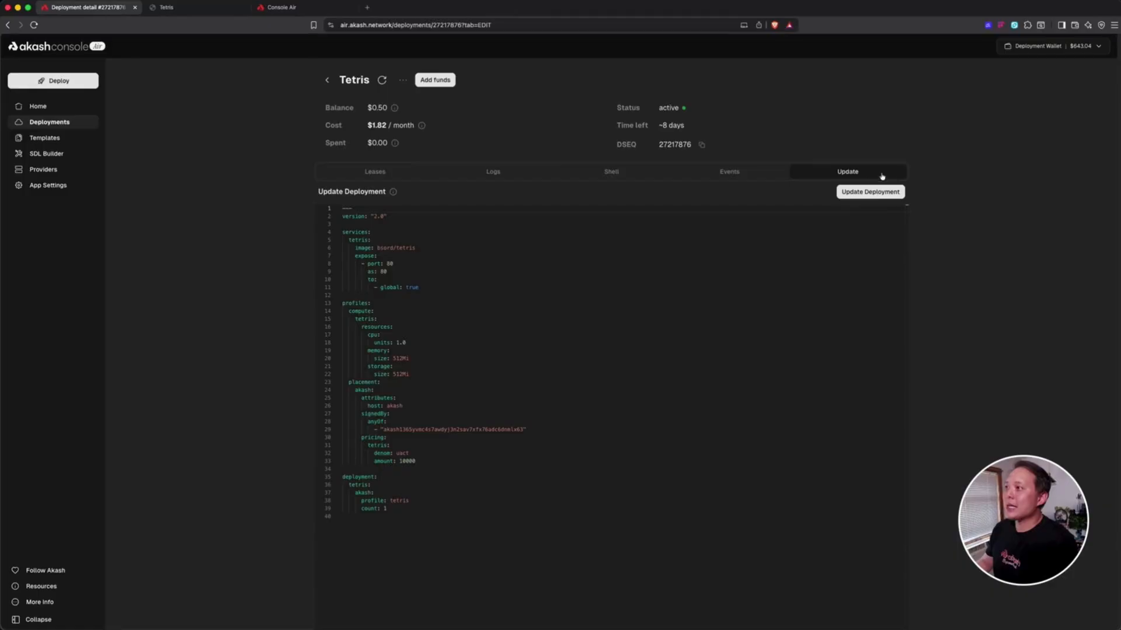
# Examine the image, port, memory and storage entries in the Tetris deployment's SDL.
pyautogui.click(694, 272)
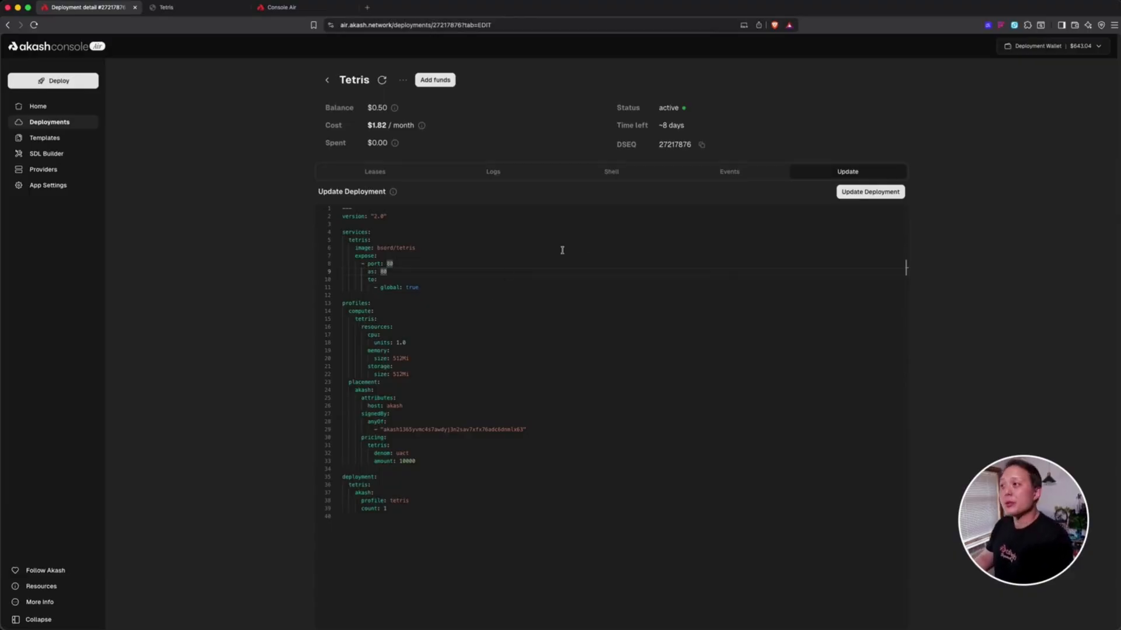
pyautogui.doubleClick(419, 248)
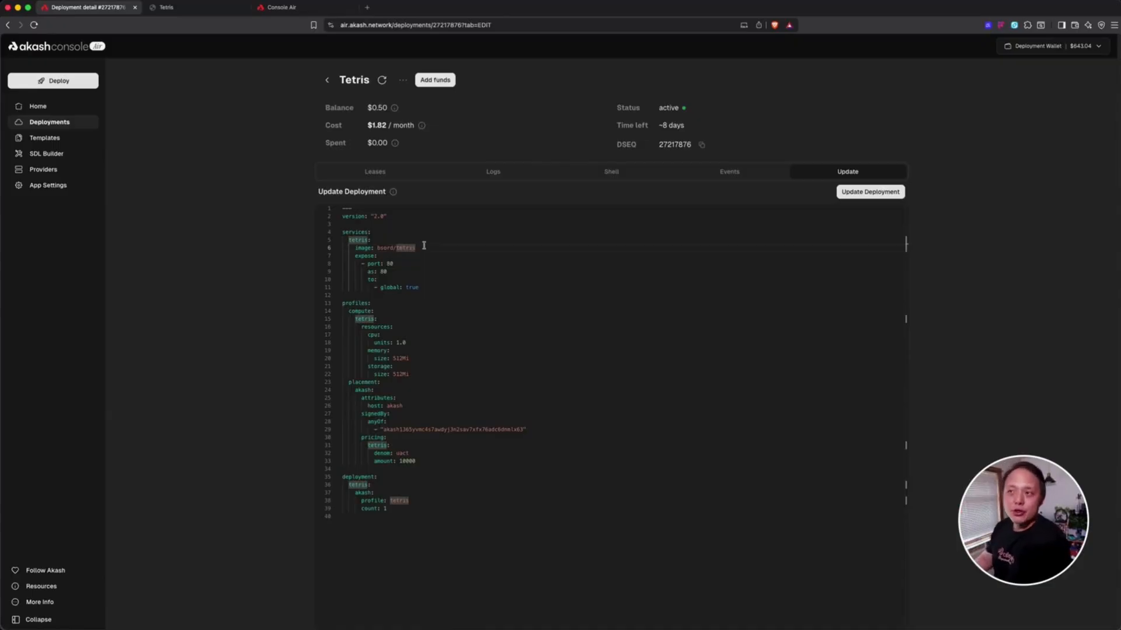
pyautogui.click(403, 366)
pyautogui.doubleClick(427, 376)
pyautogui.doubleClick(417, 374)
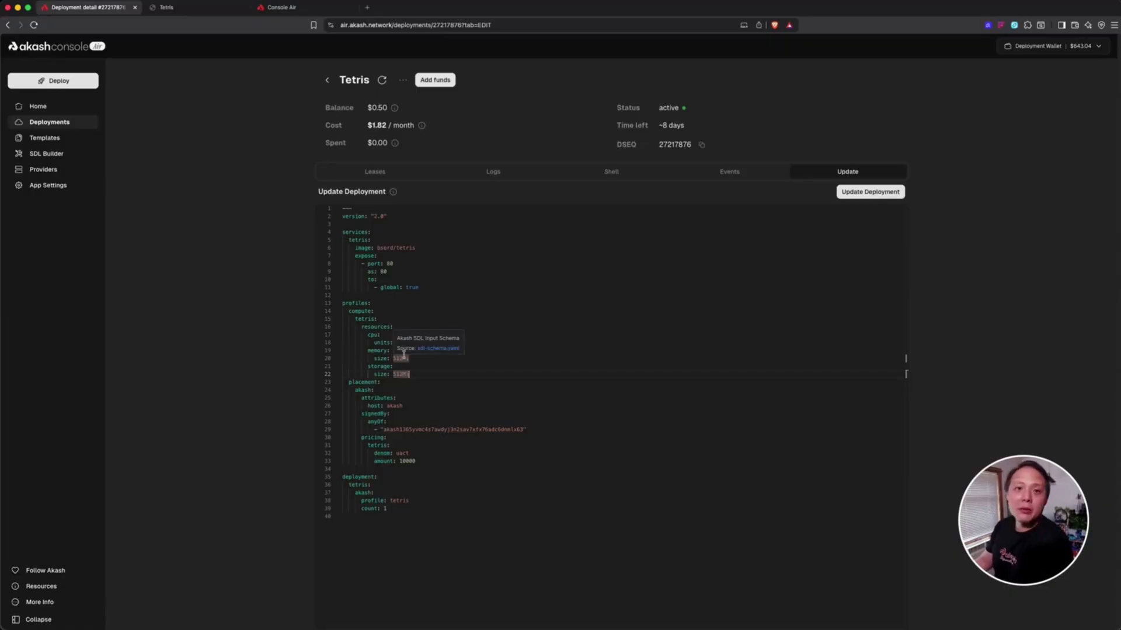
pyautogui.click(555, 287)
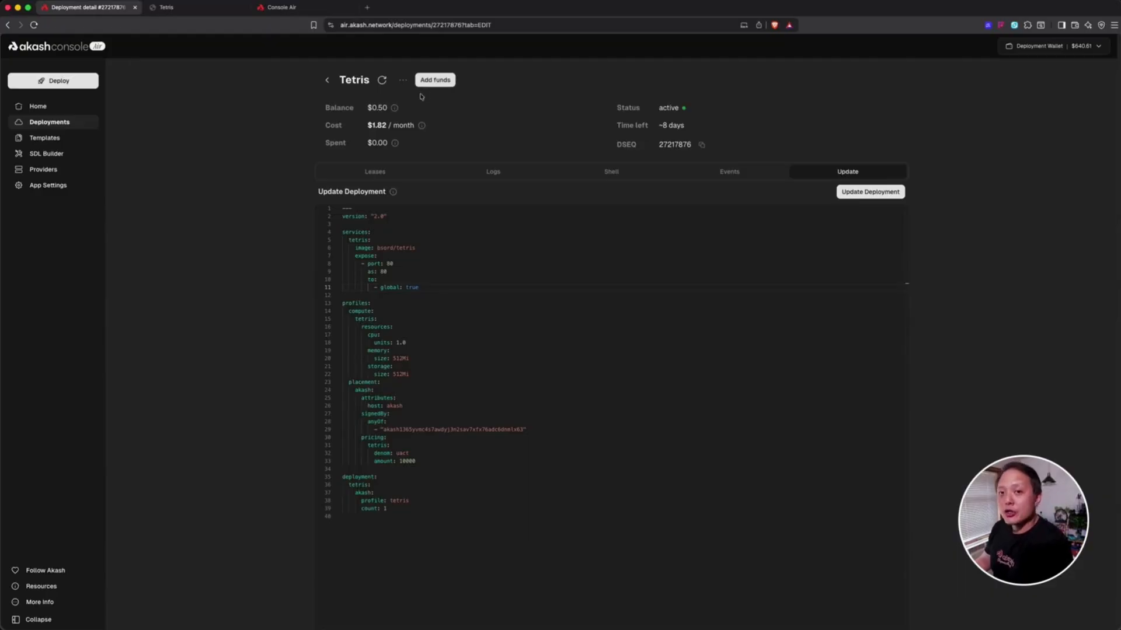
# Check the Tetris deployment's balance, monthly cost and time left.
pyautogui.tripleClick(376, 109)
pyautogui.click(442, 121)
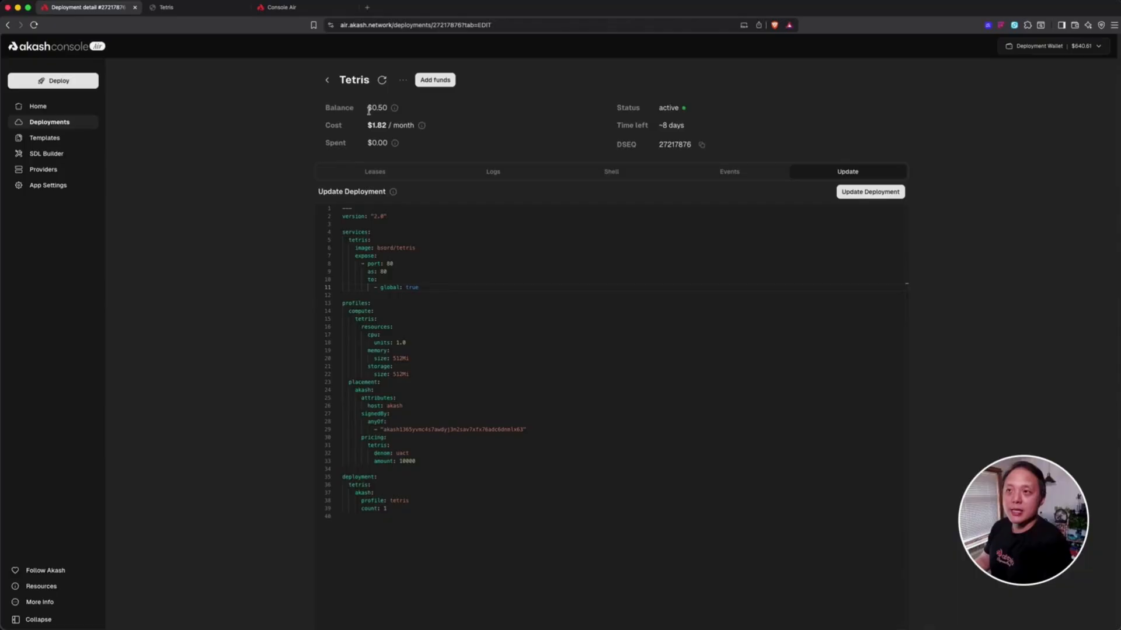
pyautogui.moveTo(396, 109)
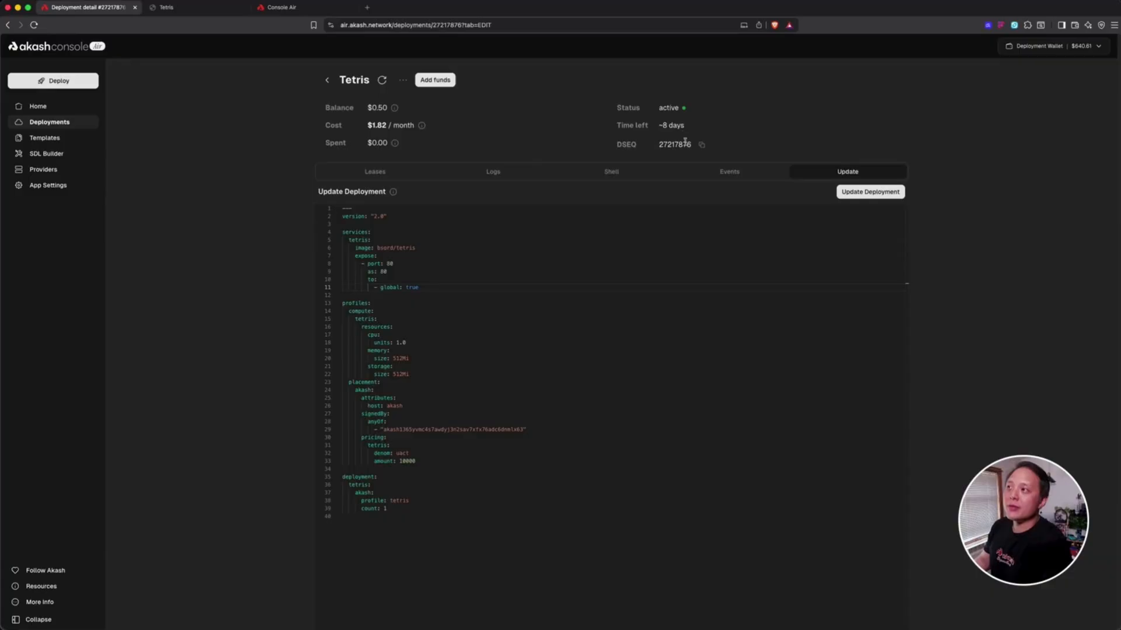
pyautogui.moveTo(664, 127); pyautogui.dragTo(693, 129)
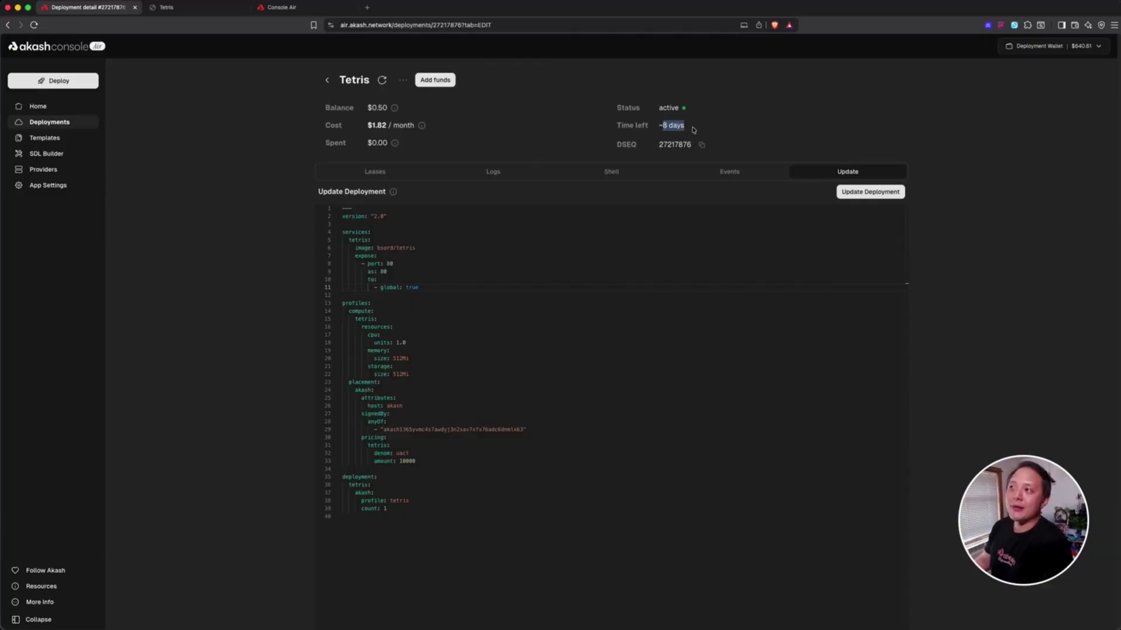
pyautogui.click(691, 129)
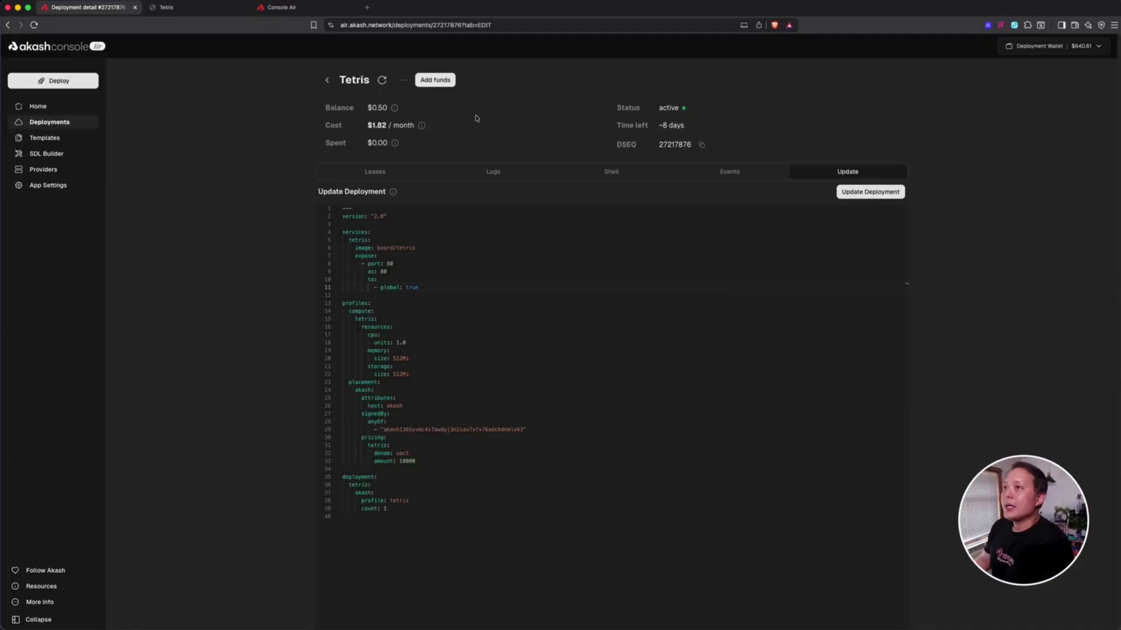
# Close the Tetris deployment from the deployments list and approve the transaction in Keplr.
pyautogui.click(327, 81)
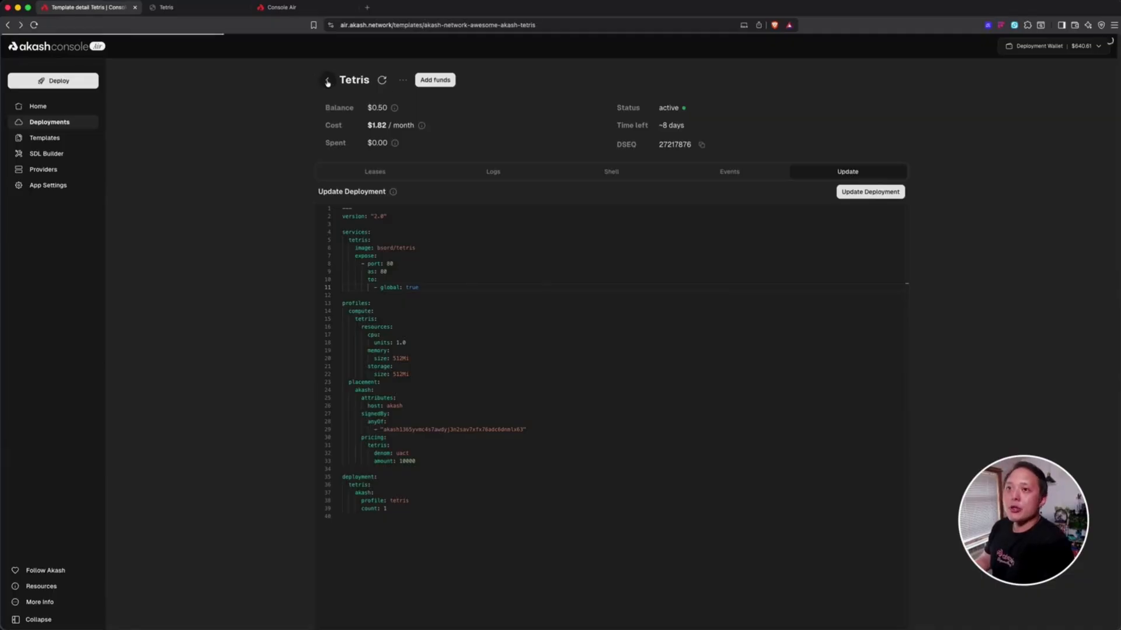
pyautogui.click(36, 123)
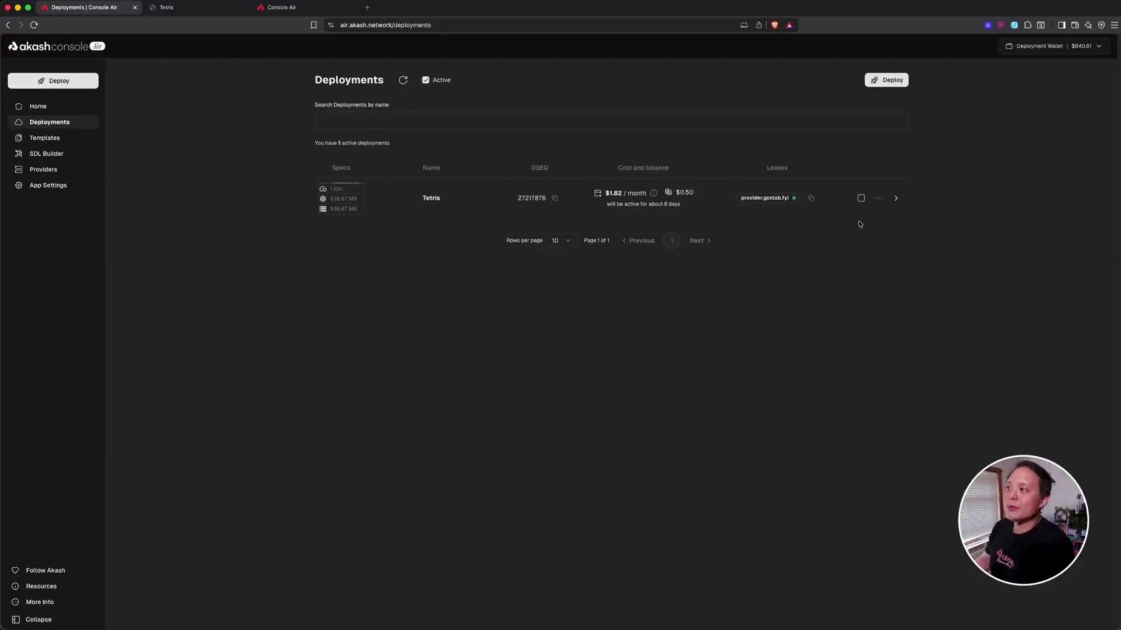
pyautogui.click(878, 198)
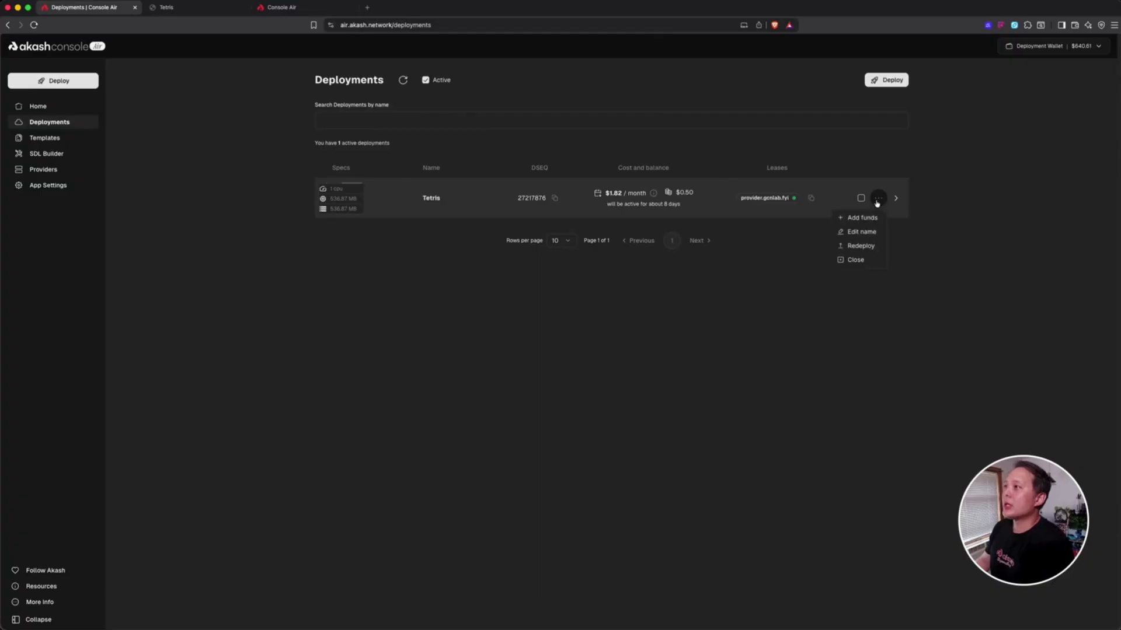
pyautogui.click(870, 260)
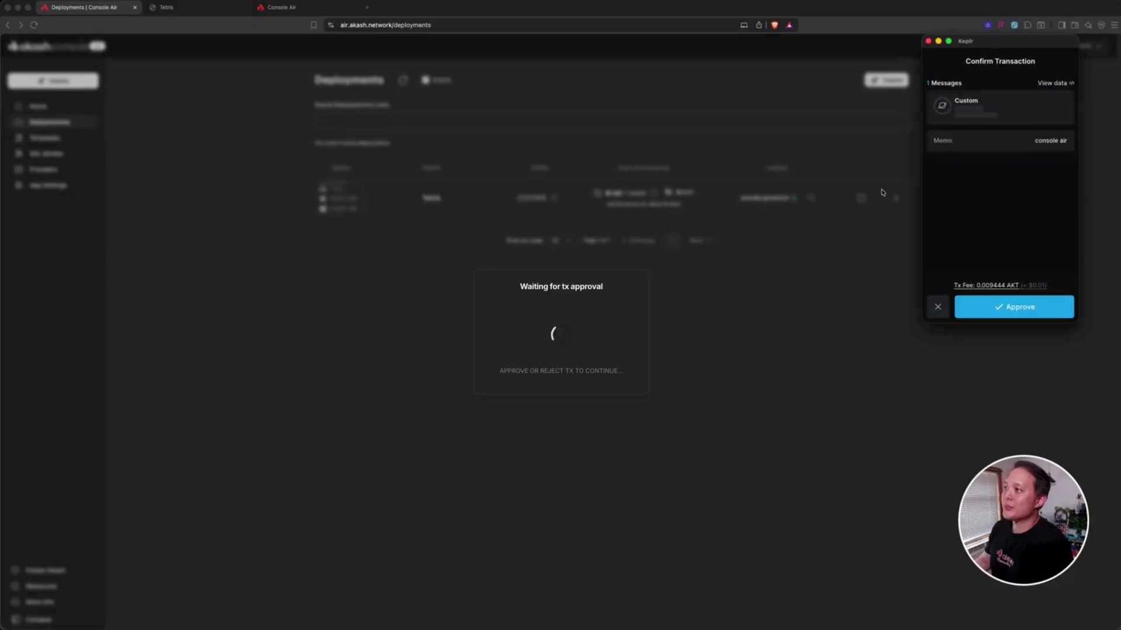
pyautogui.click(1045, 303)
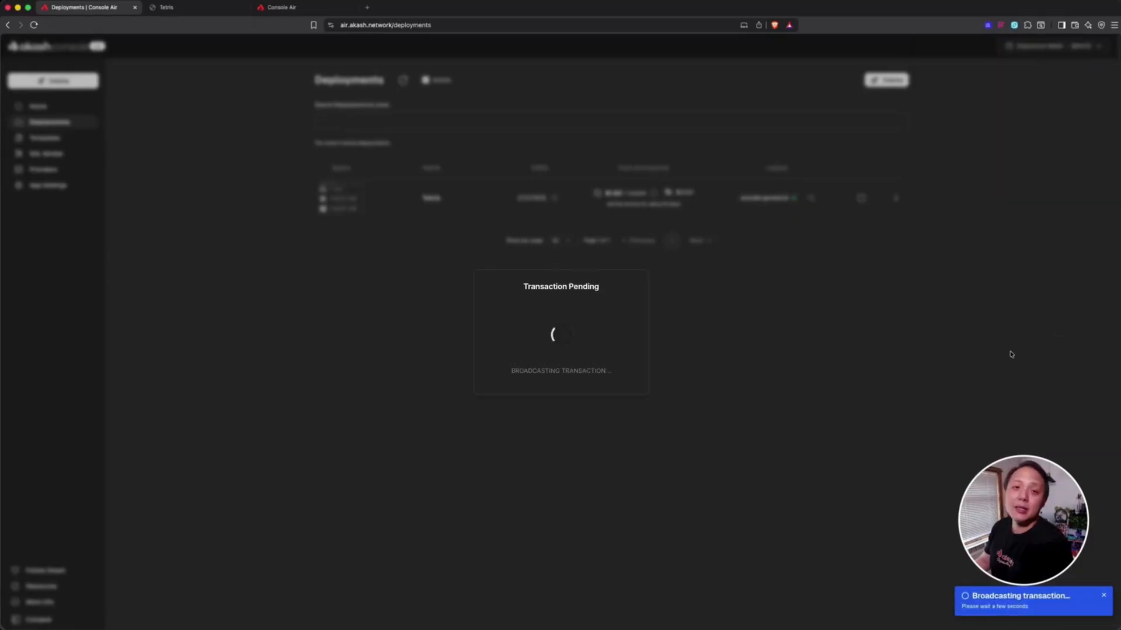